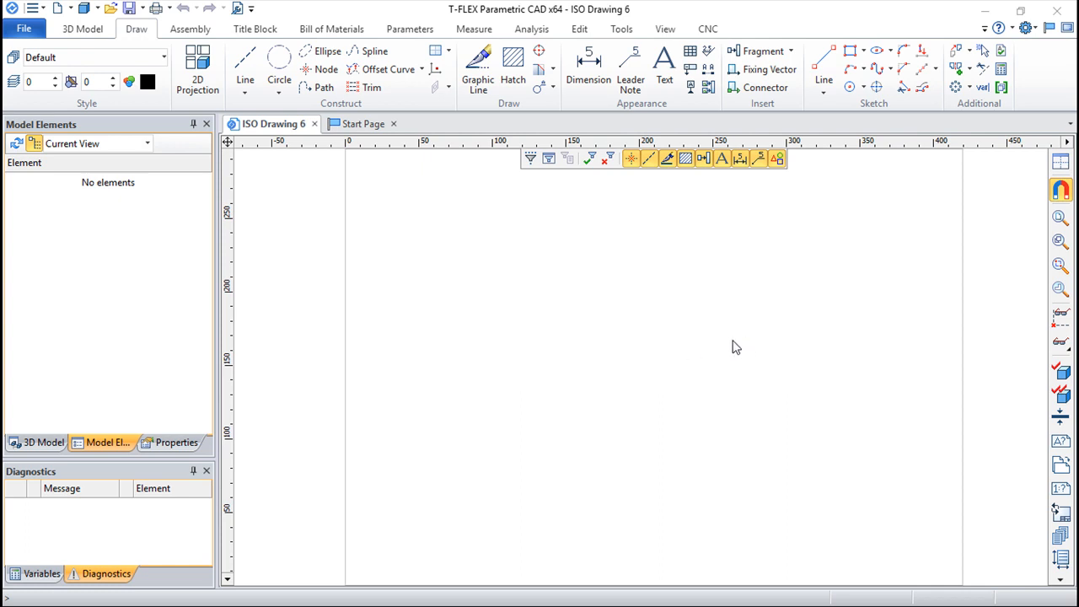
Construct crossing horizontal and vertical lines near the sheet's centre, plus a parallel vertical line about 50 mm away on each side
{"action": "scroll", "coordinate": [619, 336], "scroll_direction": "up", "scroll_amount": 2}
{"action": "scroll", "coordinate": [589, 329], "scroll_direction": "down", "scroll_amount": 3}
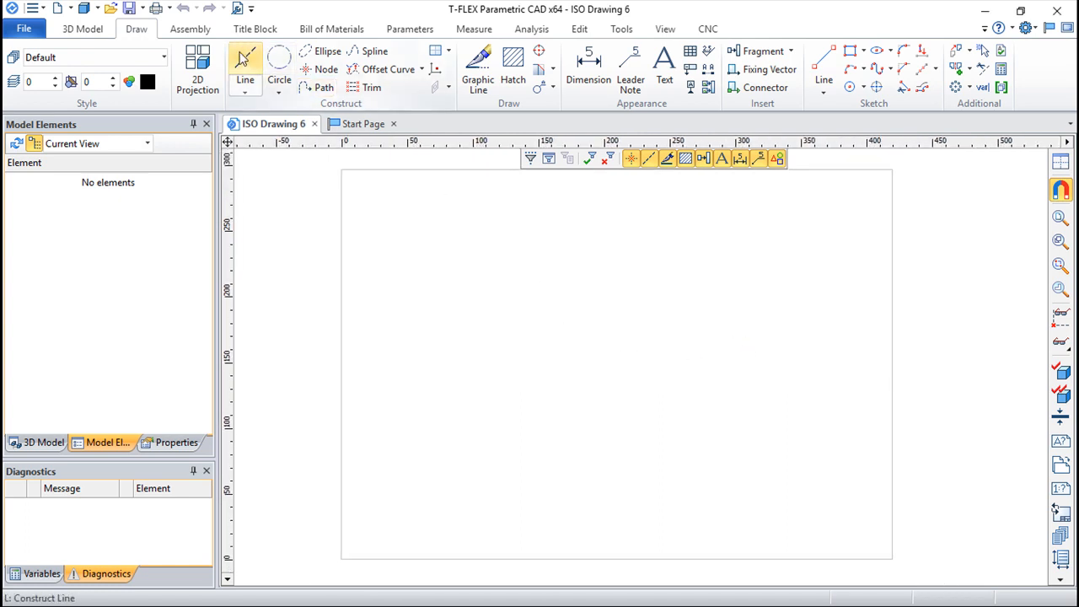
{"action": "left_click", "coordinate": [245, 66]}
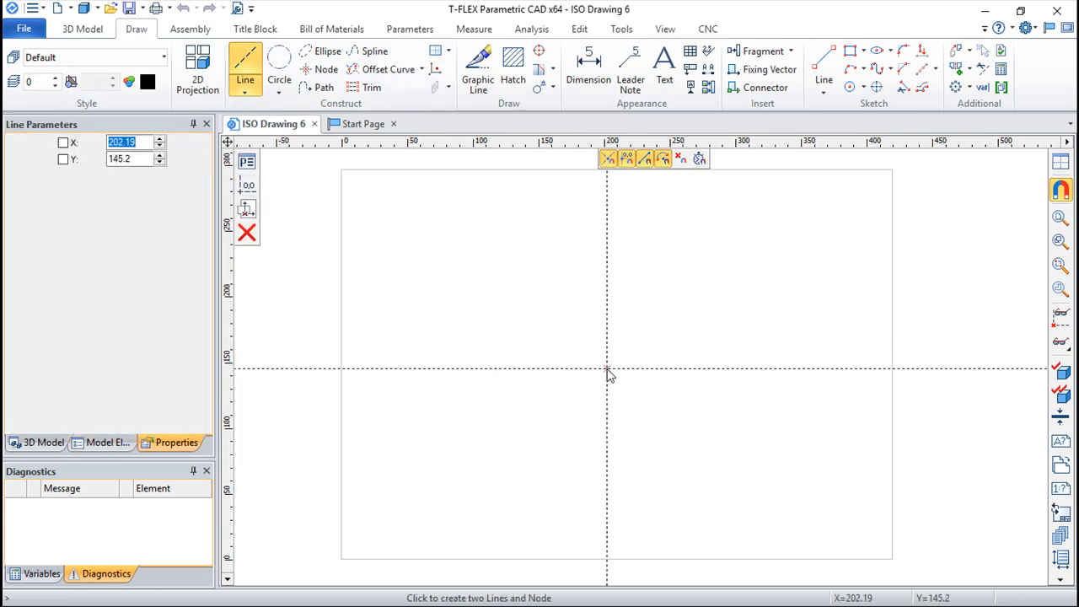
{"action": "left_click", "coordinate": [607, 367]}
{"action": "left_click", "coordinate": [606, 408]}
{"action": "left_click", "coordinate": [545, 406]}
{"action": "left_click", "coordinate": [673, 413]}
Construct four lines parallel to the horizontal centreline, two above it and two below it
{"action": "left_click", "coordinate": [704, 368]}
{"action": "left_click", "coordinate": [701, 305]}
{"action": "left_click", "coordinate": [707, 446]}
{"action": "right_click", "coordinate": [740, 419]}
{"action": "left_click", "coordinate": [744, 445]}
{"action": "left_click", "coordinate": [731, 401]}
{"action": "left_click", "coordinate": [704, 338]}
{"action": "right_click", "coordinate": [738, 318]}
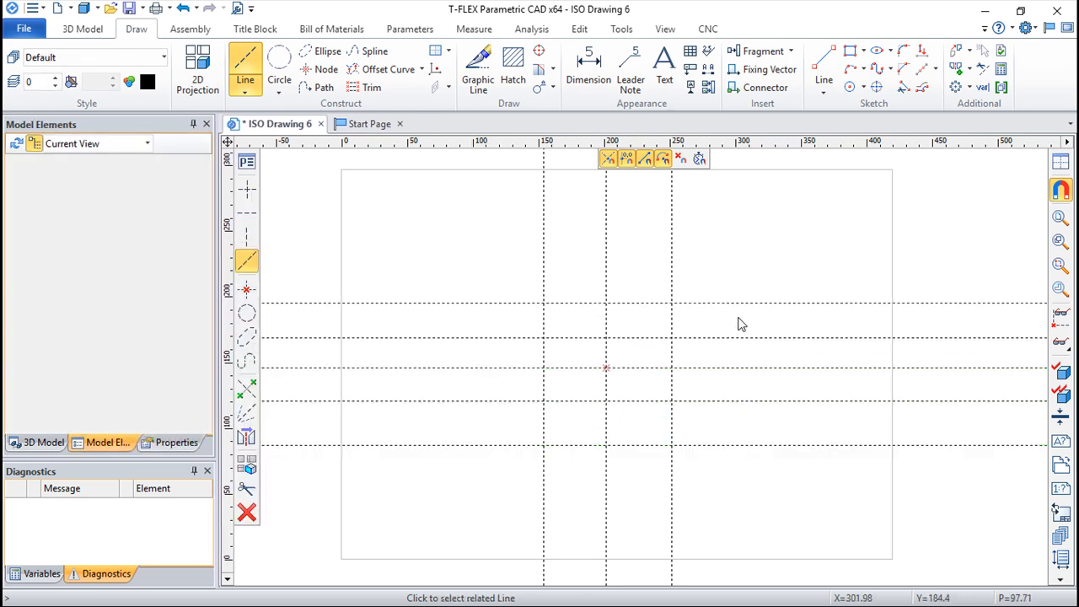
Construct two more parallel vertical lines, one on each side between the vertical centreline and the outer verticals
{"action": "left_click", "coordinate": [605, 268]}
{"action": "left_click", "coordinate": [640, 273]}
{"action": "left_click", "coordinate": [558, 274]}
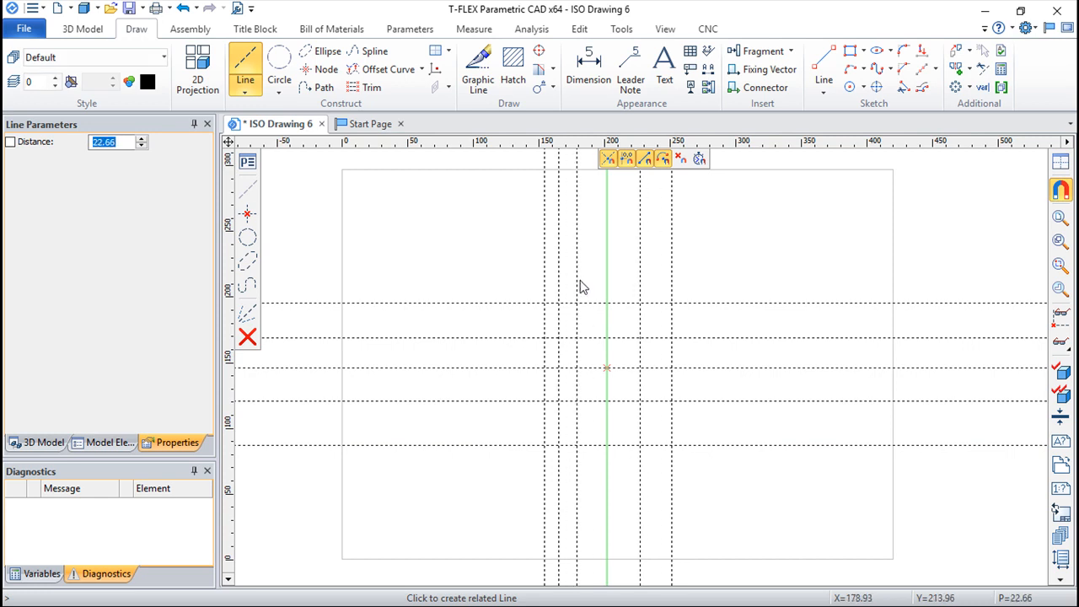
{"action": "right_click", "coordinate": [723, 287]}
{"action": "scroll", "coordinate": [607, 312], "scroll_direction": "up", "scroll_amount": 2}
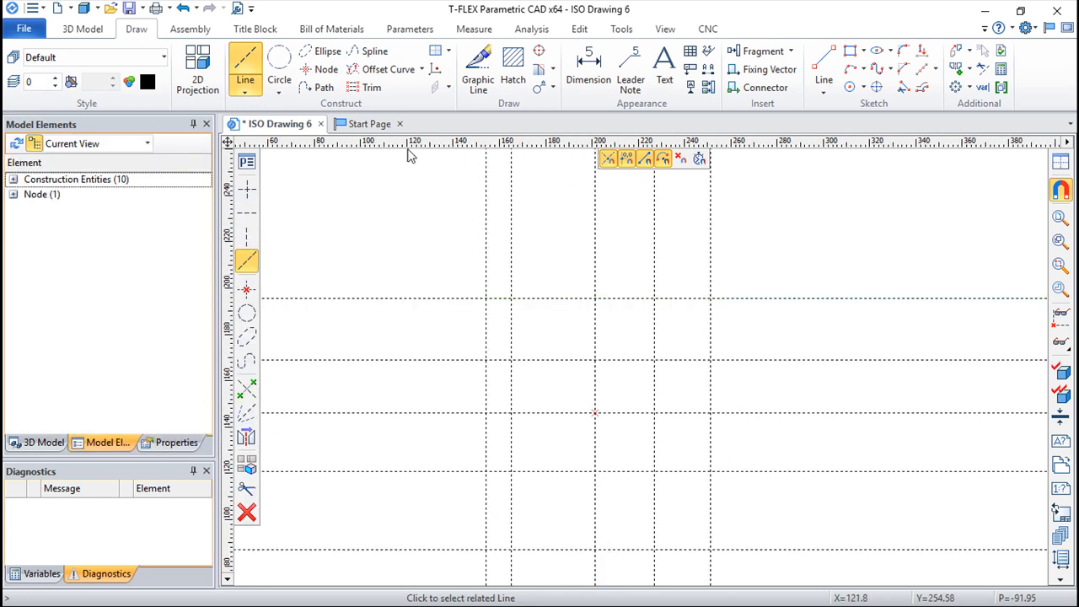
Draw a closed rectangle in continuous graphic lines through the four intersections of the outermost construction lines
{"action": "left_click", "coordinate": [475, 61]}
{"action": "left_click", "coordinate": [485, 299]}
{"action": "left_click", "coordinate": [711, 298]}
{"action": "left_click", "coordinate": [710, 549]}
{"action": "left_click", "coordinate": [486, 549]}
{"action": "left_click", "coordinate": [485, 299]}
{"action": "right_click", "coordinate": [504, 253]}
Construct an upper-right circle of about 17 mm radius and a lower one of about 20 mm inside the rectangle, and trace both with graphic lines
{"action": "scroll", "coordinate": [527, 227], "scroll_direction": "up", "scroll_amount": 3}
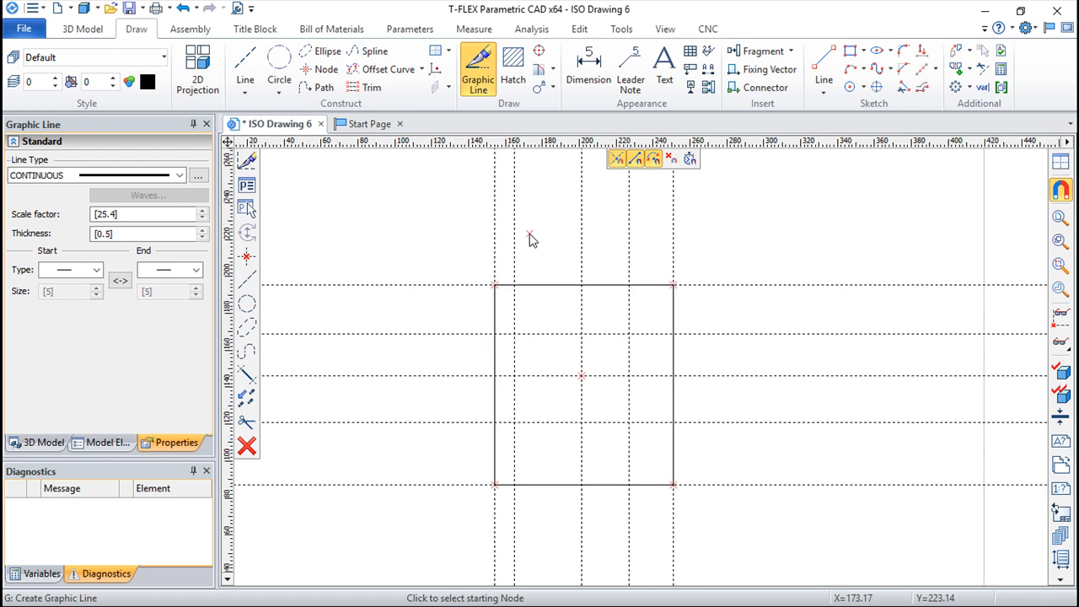
{"action": "middle_click_drag", "start_coordinate": [547, 246], "coordinate": [528, 164]}
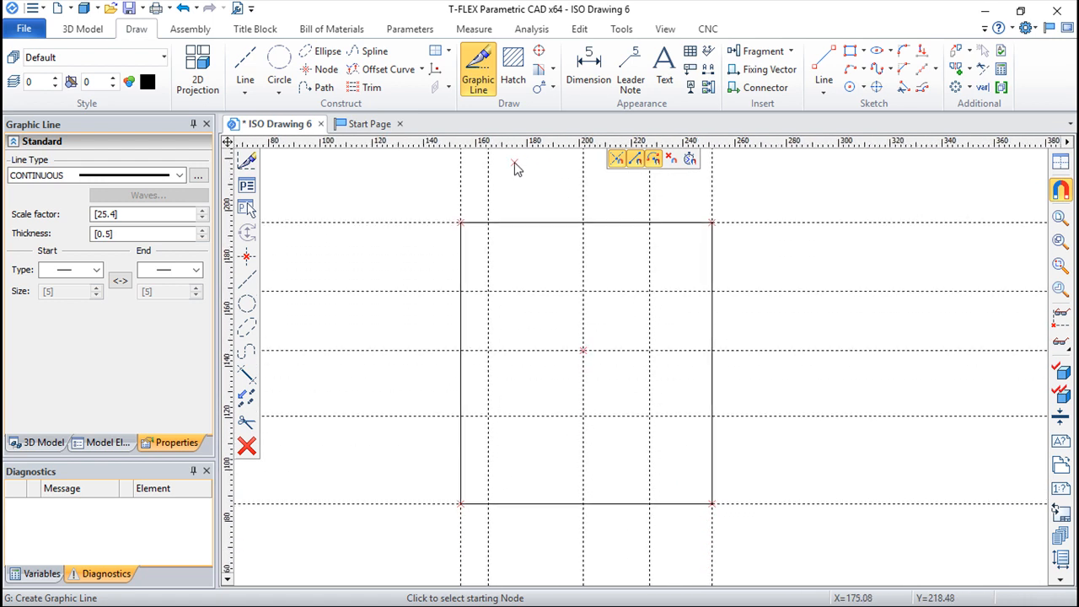
{"action": "left_click", "coordinate": [279, 63]}
{"action": "left_click", "coordinate": [650, 291]}
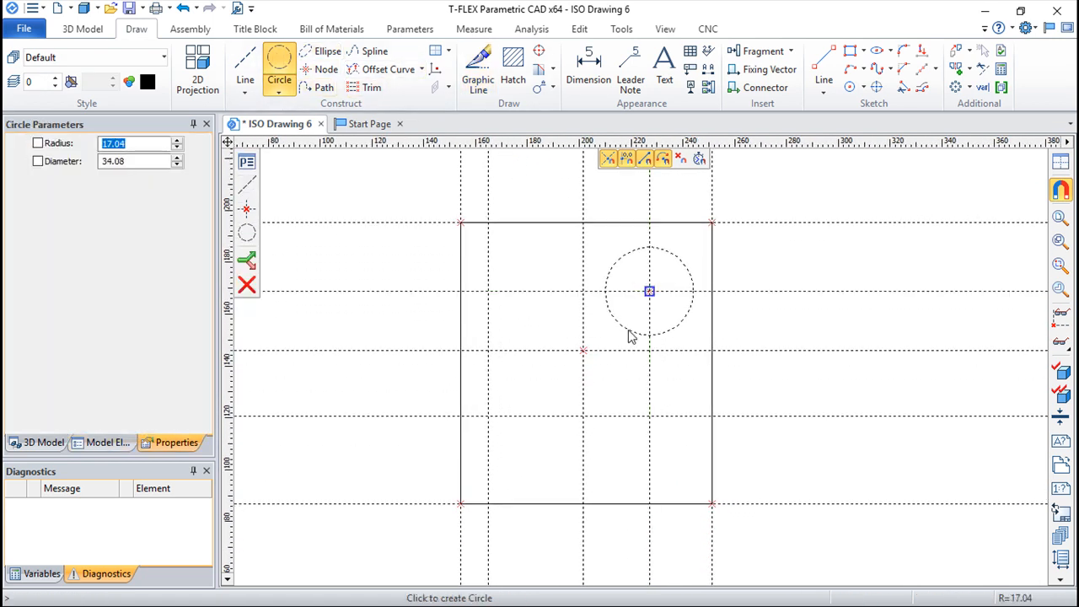
{"action": "left_click", "coordinate": [633, 333]}
{"action": "left_click", "coordinate": [584, 417]}
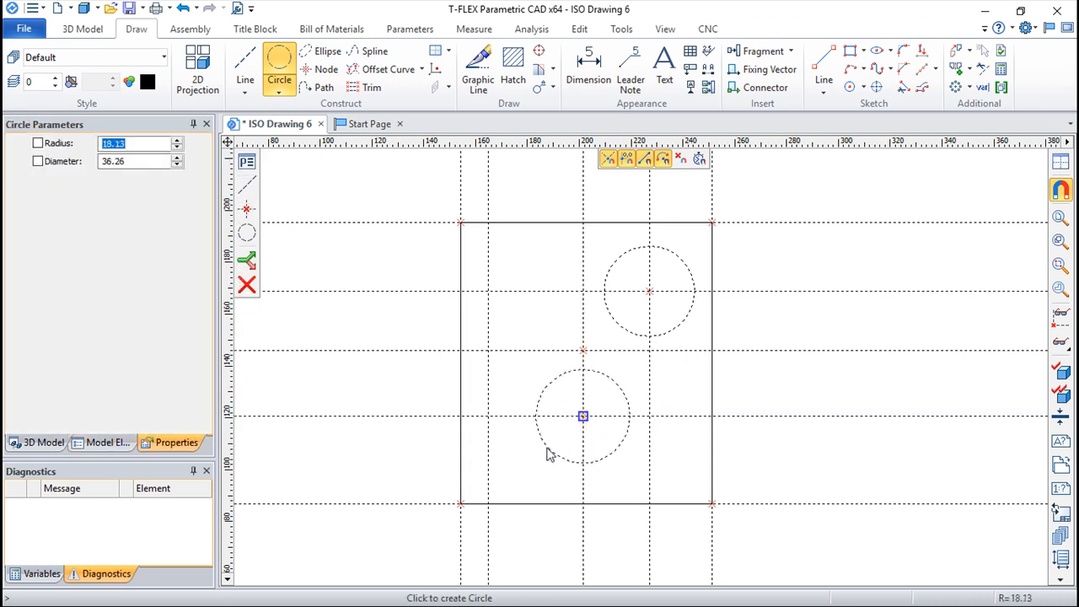
{"action": "left_click", "coordinate": [554, 460]}
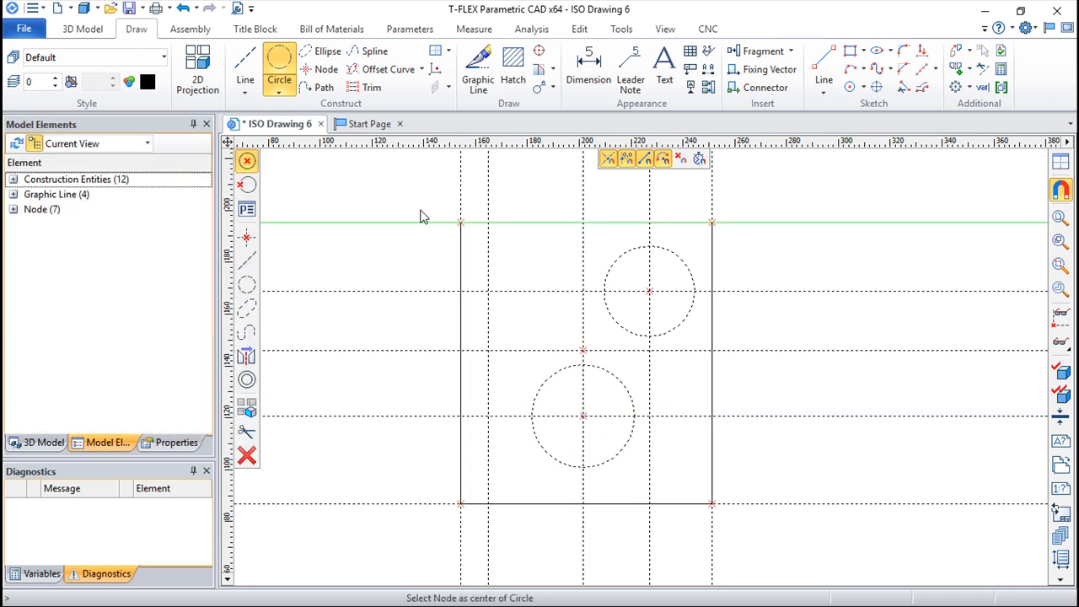
{"action": "left_click", "coordinate": [478, 71]}
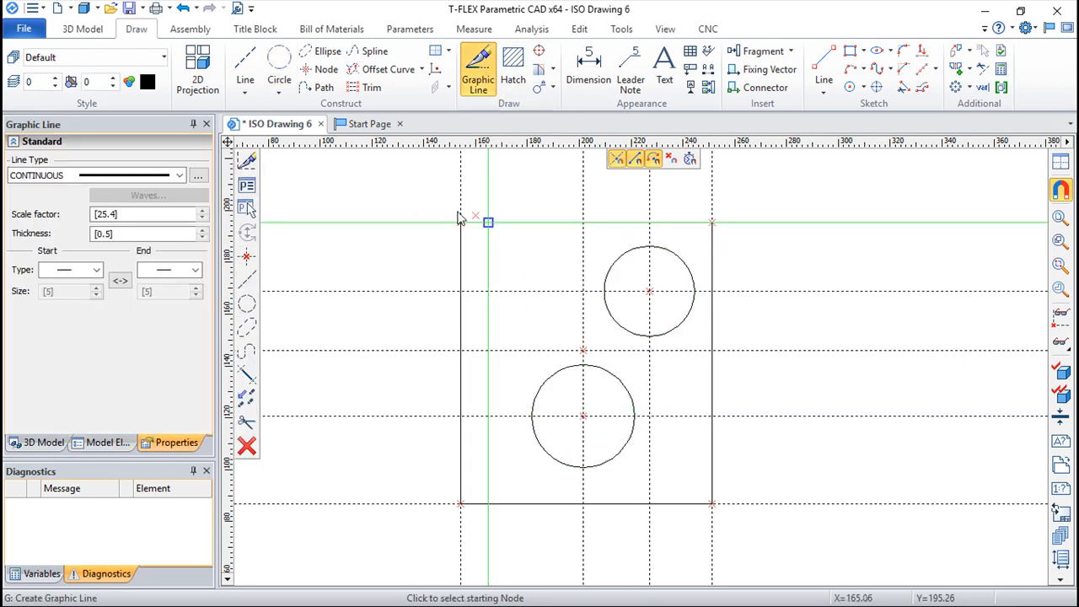
{"action": "key", "text": "Escape"}
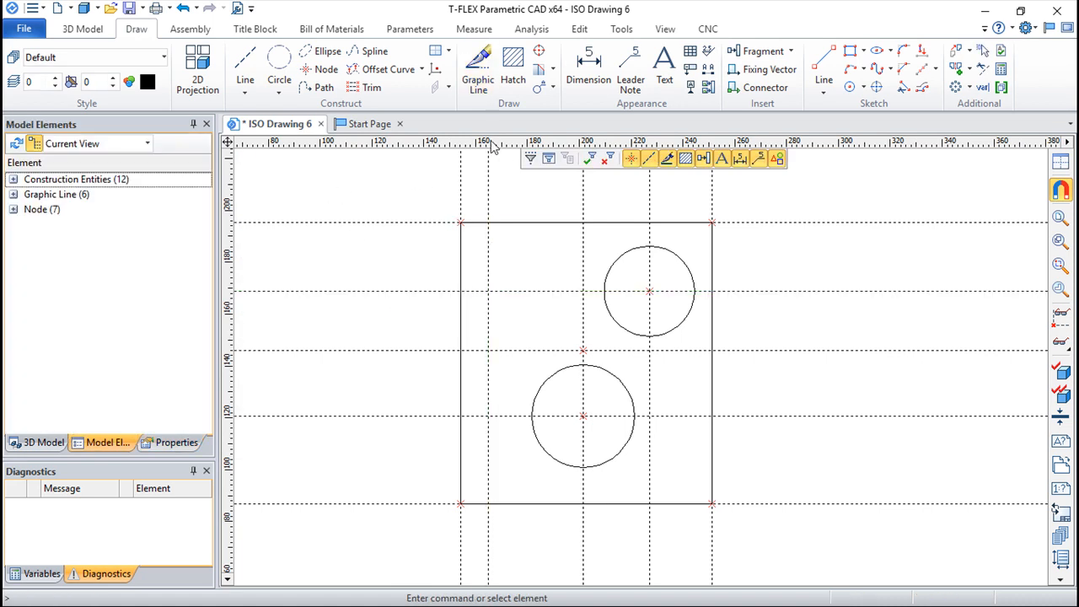
Hatch the rectangle at 45 degrees with step 3, adding the upper-right circle as an inner contour
{"action": "left_click", "coordinate": [513, 69]}
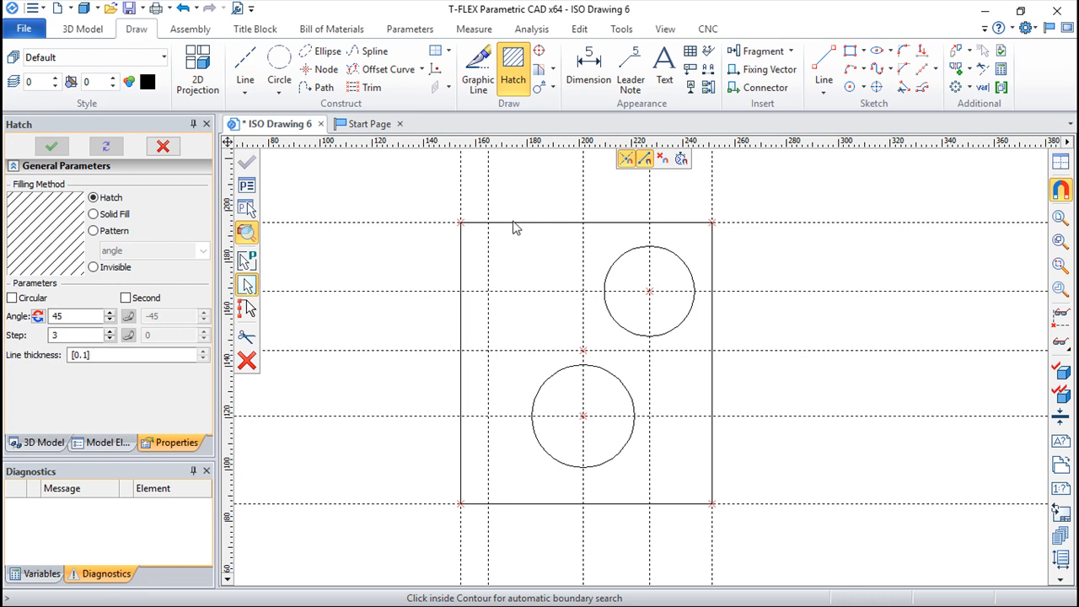
{"action": "left_click", "coordinate": [517, 257]}
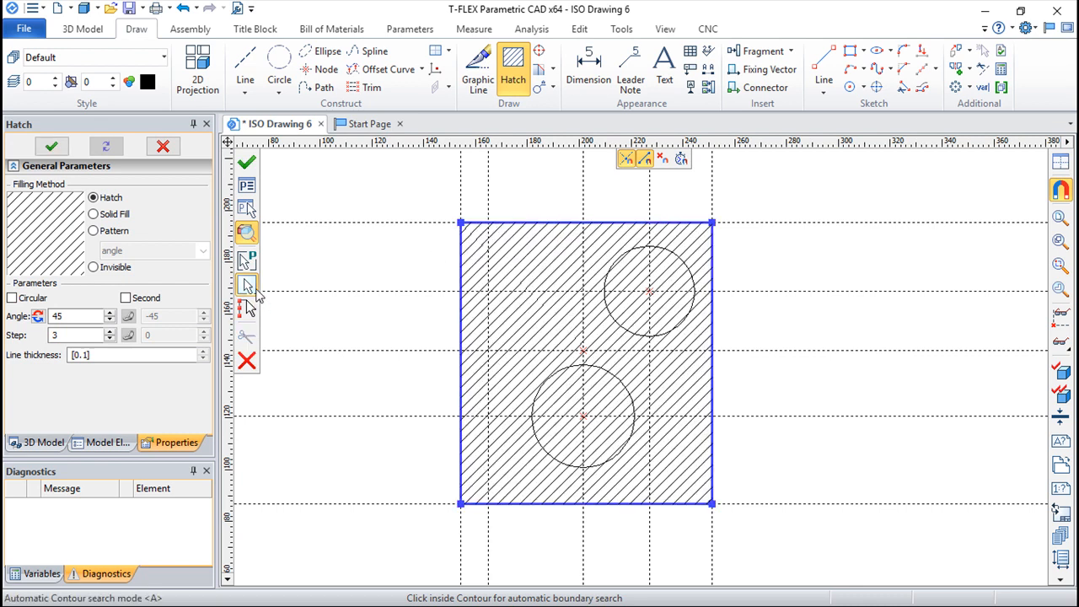
{"action": "left_click", "coordinate": [251, 310]}
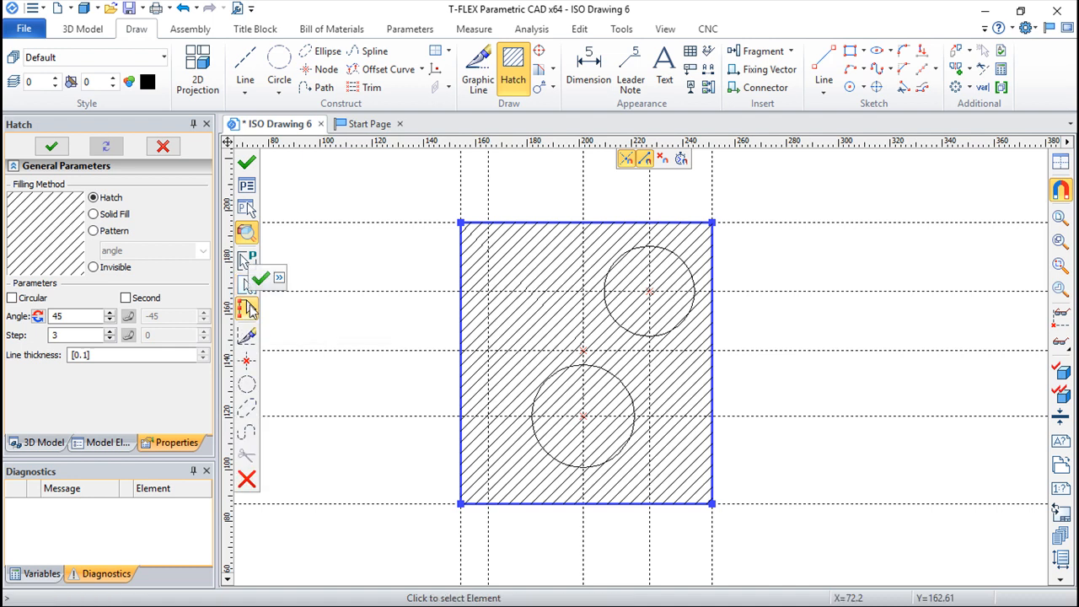
{"action": "left_click", "coordinate": [620, 331]}
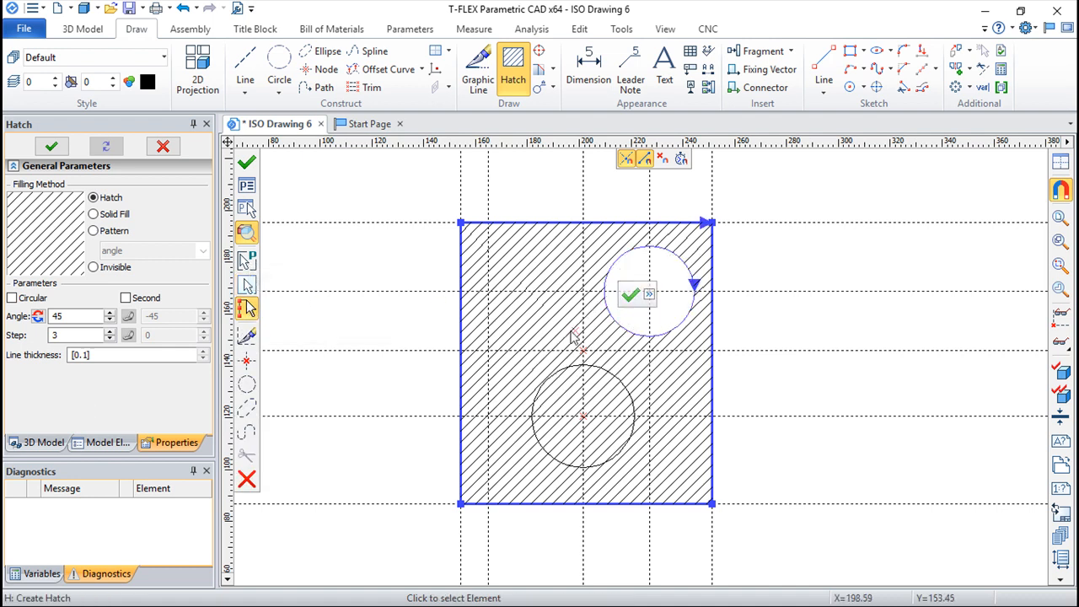
{"action": "left_click", "coordinate": [629, 291]}
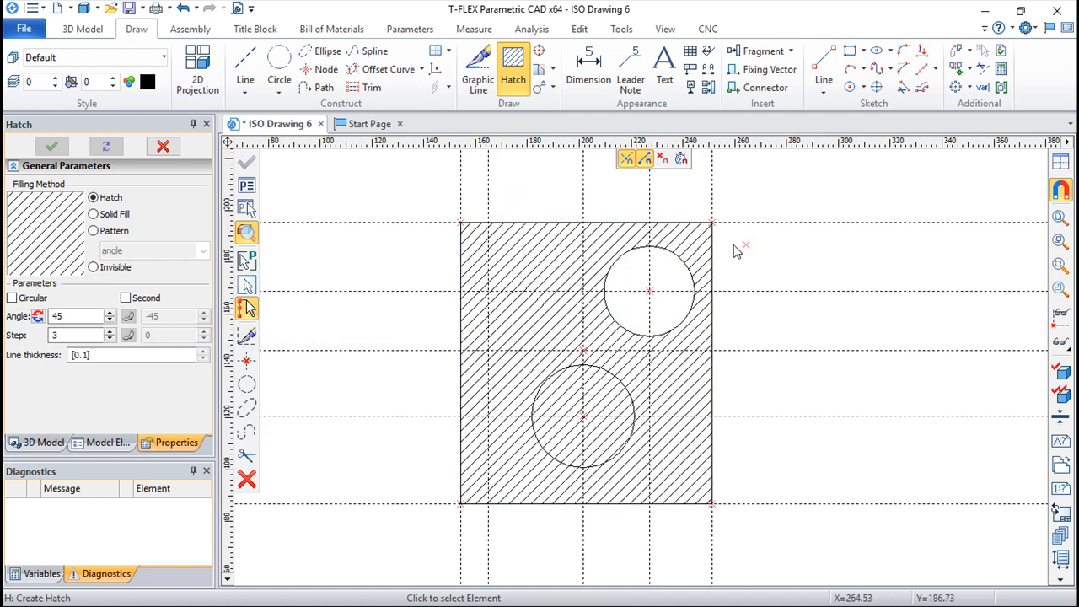
{"action": "scroll", "coordinate": [700, 286], "scroll_direction": "up", "scroll_amount": 2}
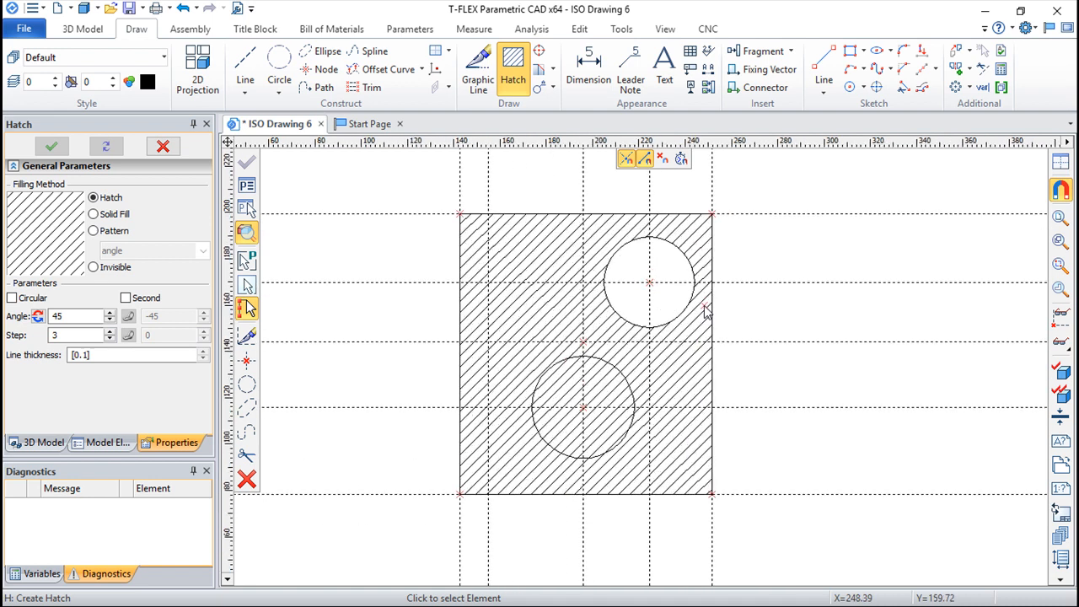
{"action": "key", "text": "Escape"}
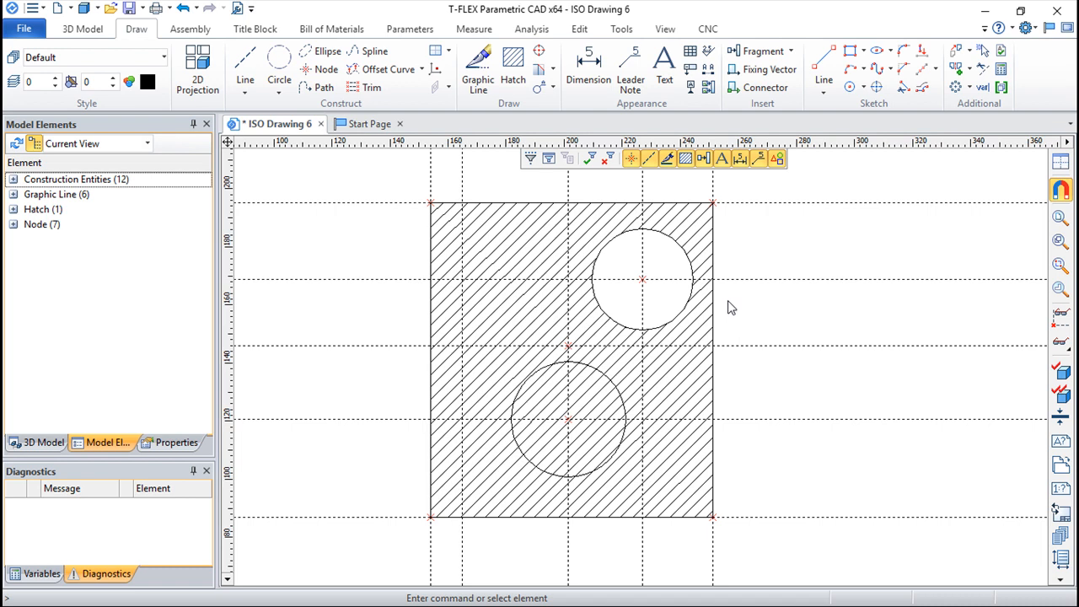
Replace the upper-right circle's graphic line with the lower circle's graphic line as the hatch's inner contour
{"action": "left_click", "coordinate": [579, 30]}
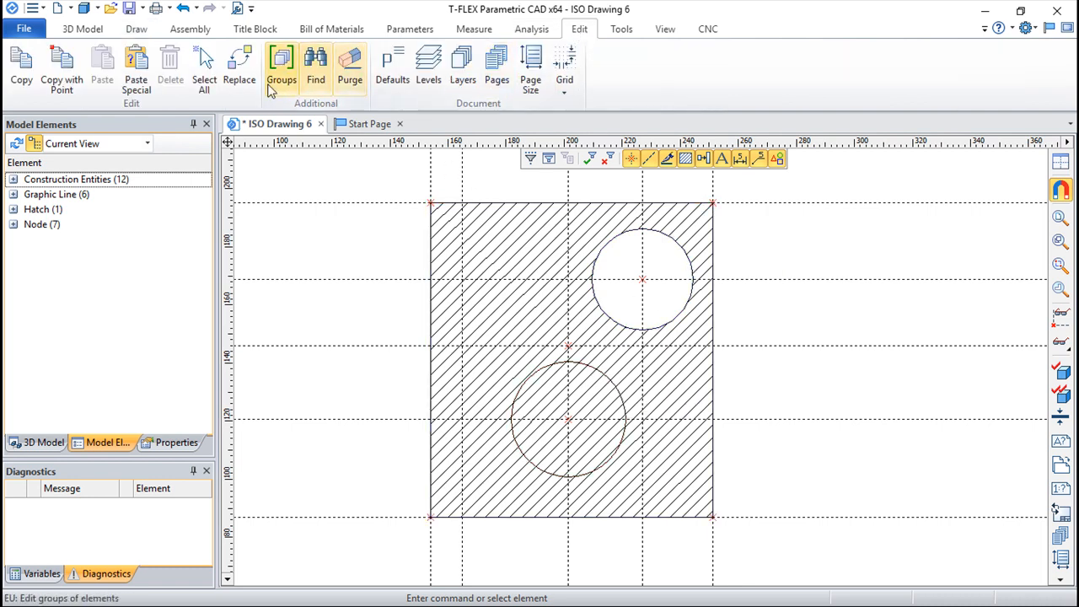
{"action": "left_click", "coordinate": [241, 60]}
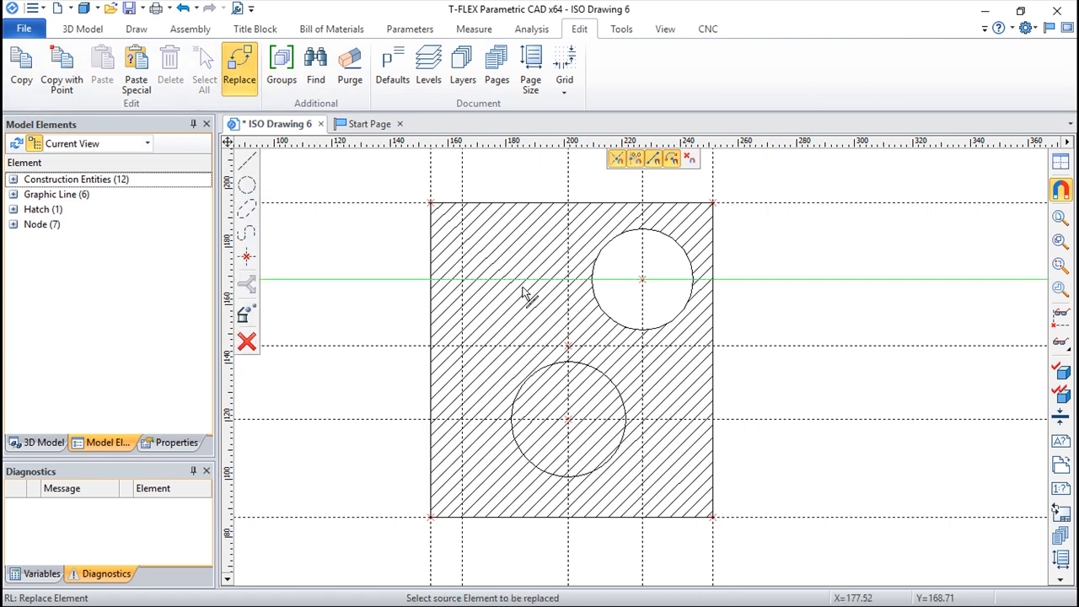
{"action": "left_click", "coordinate": [607, 322]}
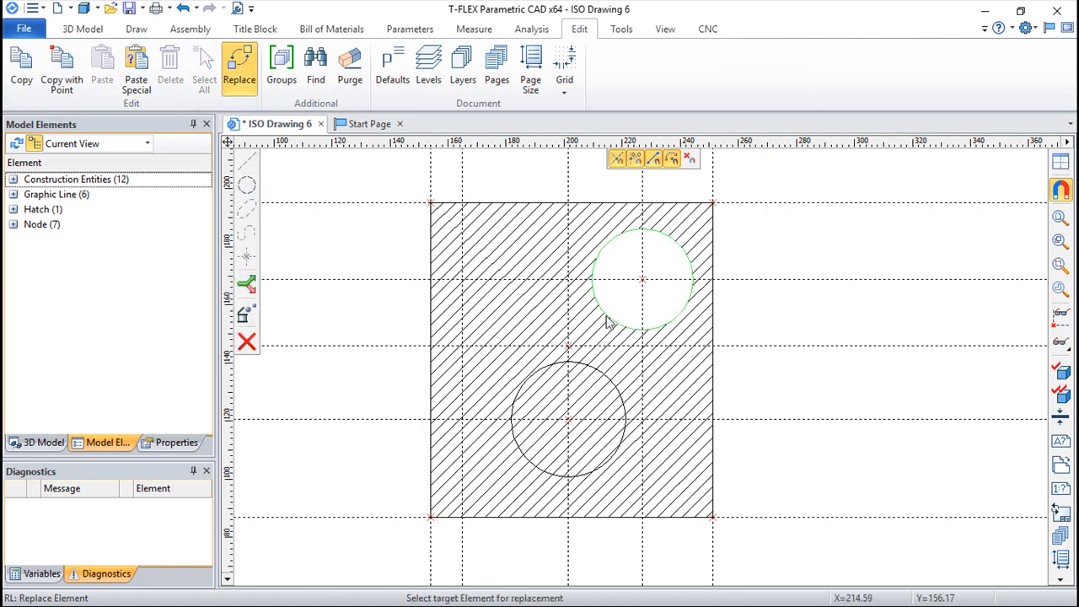
{"action": "left_click", "coordinate": [600, 378]}
{"action": "left_click", "coordinate": [606, 342]}
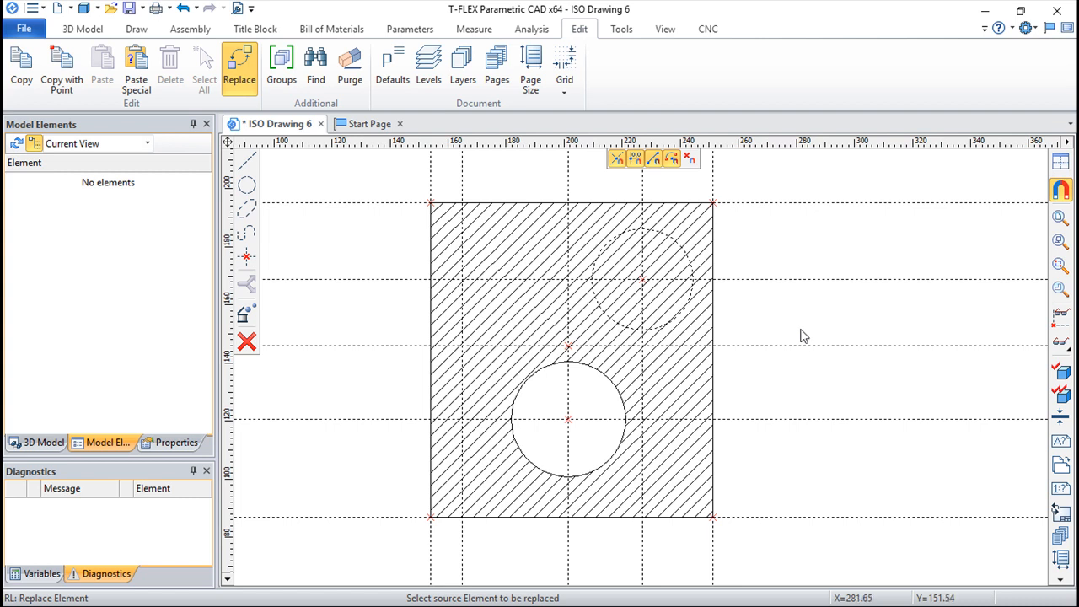
{"action": "scroll", "coordinate": [727, 344], "scroll_direction": "down", "scroll_amount": 4}
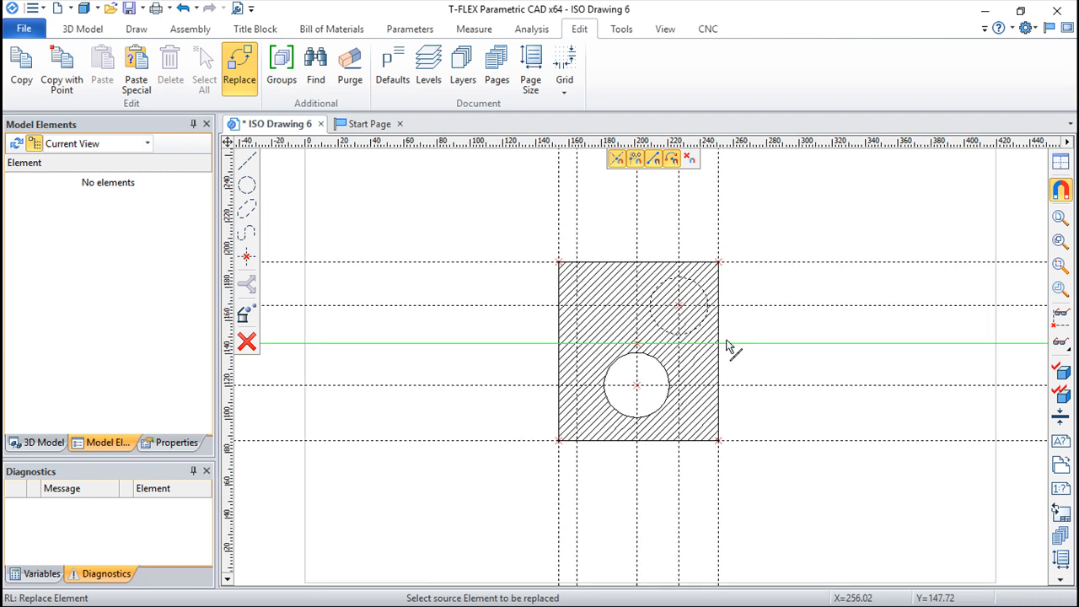
{"action": "left_click", "coordinate": [136, 29]}
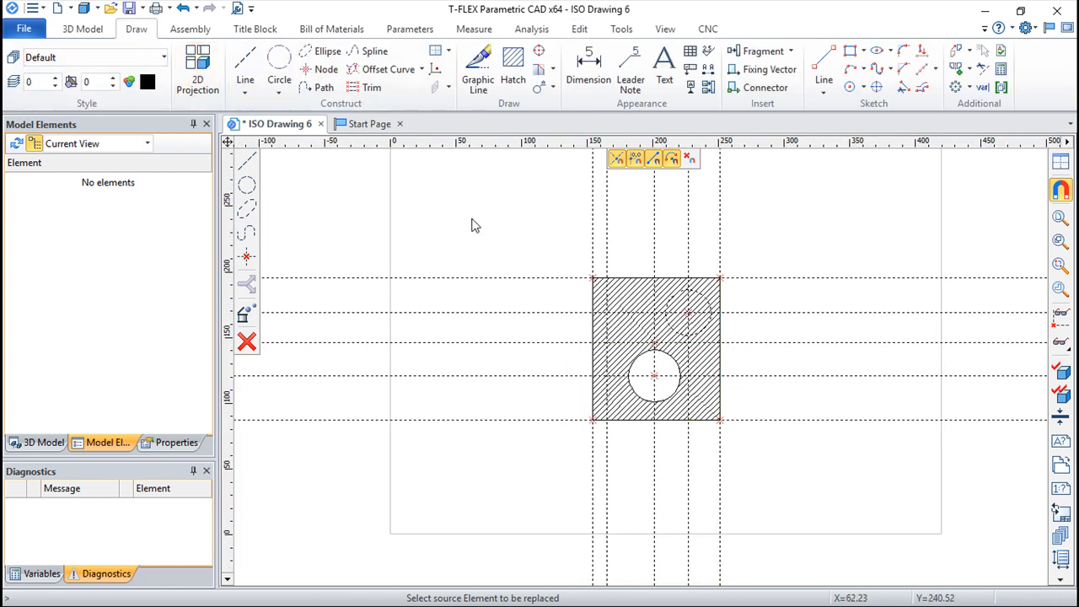
{"action": "key", "text": "Escape"}
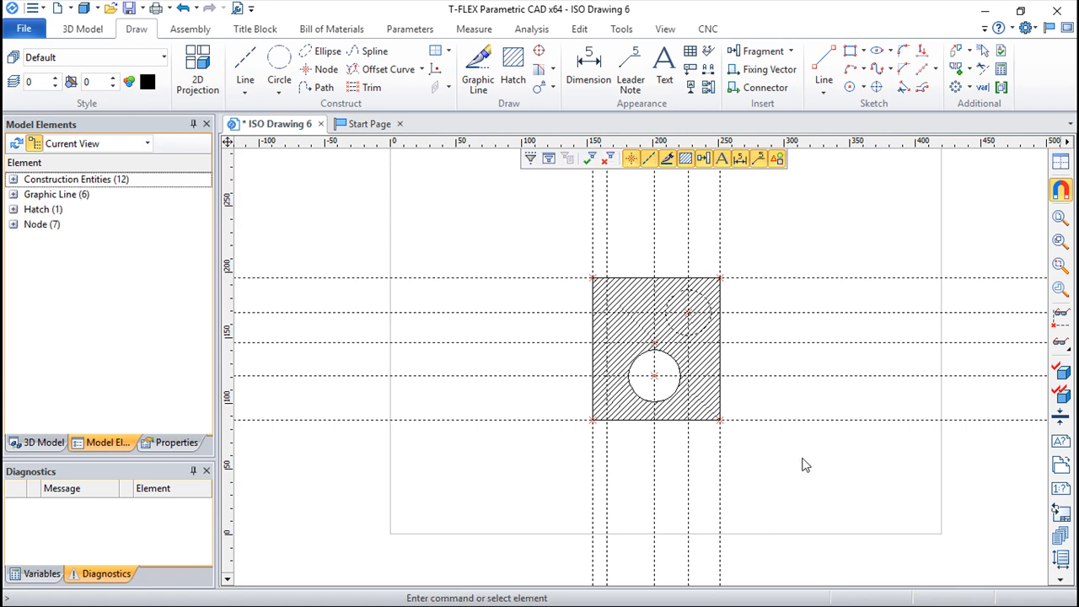
Delete all elements from the sheet and construct a new pair of crossing horizontal and vertical lines near its centre
{"action": "mouse_move", "coordinate": [801, 468]}
{"action": "left_mouse_down"}
{"action": "mouse_move", "coordinate": [494, 210]}
{"action": "mouse_move", "coordinate": [527, 282]}
{"action": "left_mouse_up"}
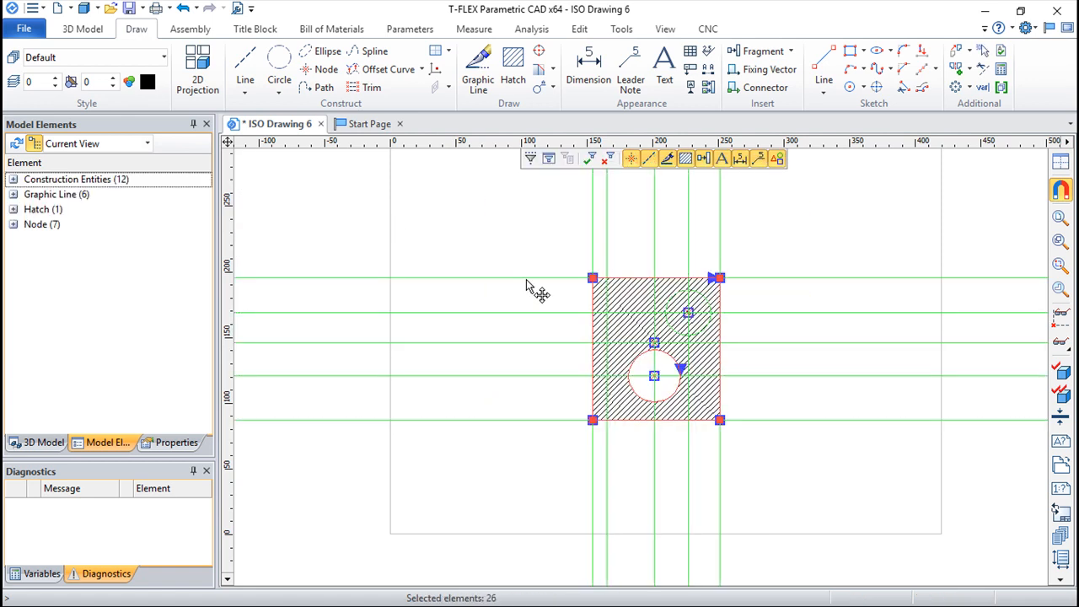
{"action": "key", "text": "Delete"}
{"action": "middle_click_drag", "start_coordinate": [632, 319], "coordinate": [581, 342]}
{"action": "scroll", "coordinate": [581, 343], "scroll_direction": "up", "scroll_amount": 1}
{"action": "left_click", "coordinate": [245, 63]}
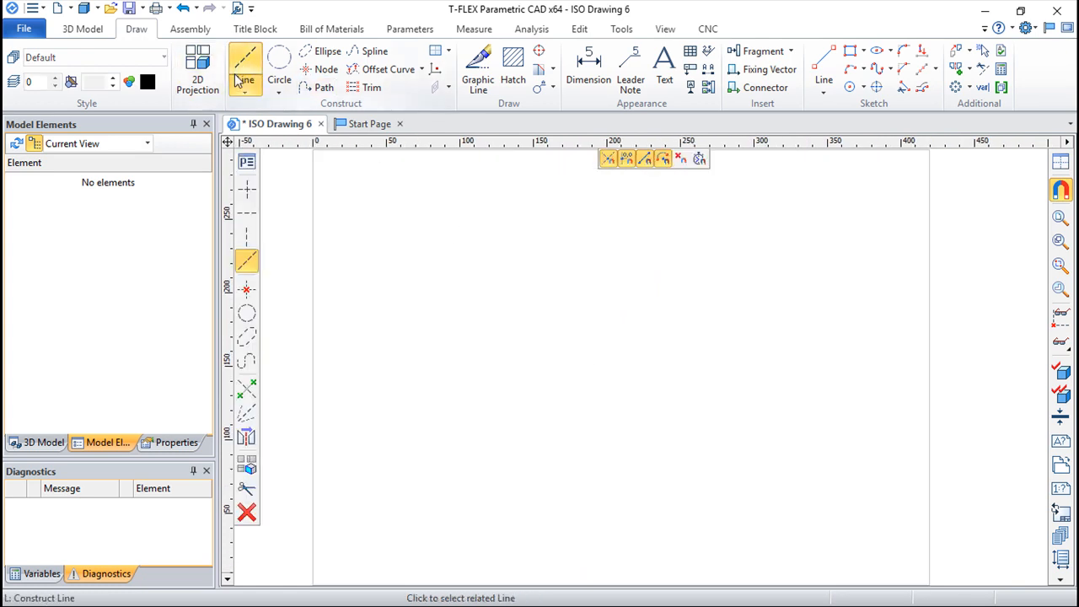
{"action": "left_click", "coordinate": [612, 369]}
Construct parallel verticals about 13 mm left and 9 mm right of the vertical centreline, and a horizontal about 16 mm above the horizontal one
{"action": "scroll", "coordinate": [632, 421], "scroll_direction": "up", "scroll_amount": 2}
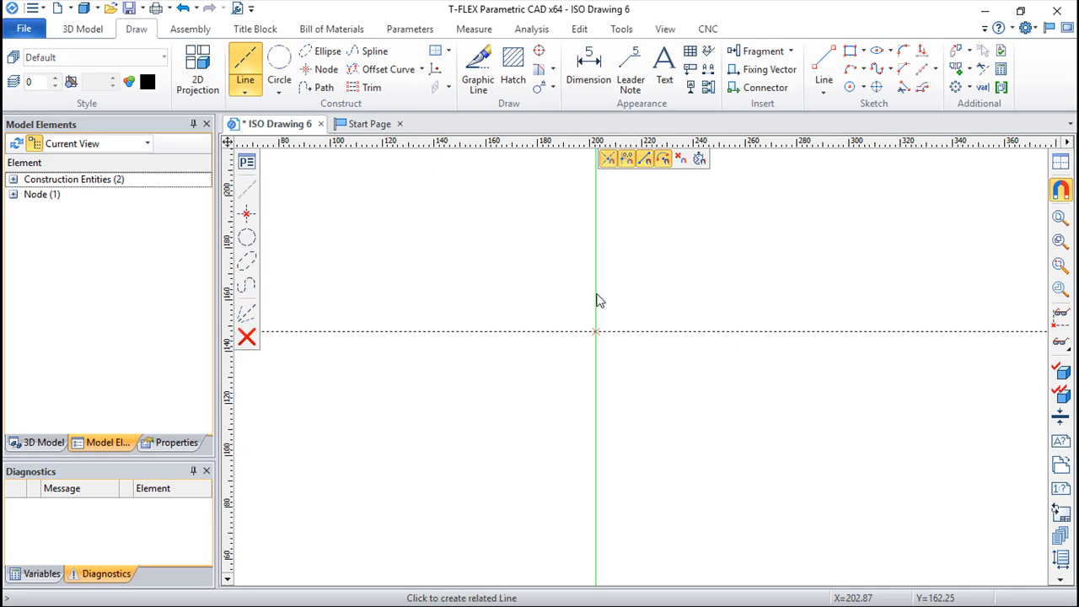
{"action": "left_click", "coordinate": [596, 299]}
{"action": "left_click", "coordinate": [565, 309]}
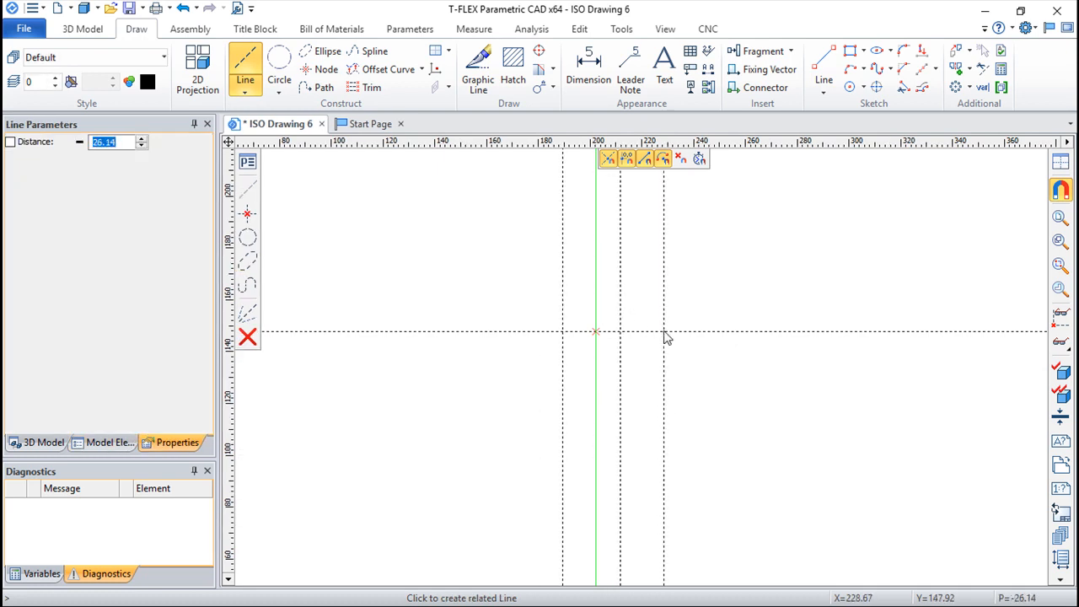
{"action": "key", "text": "Escape"}
{"action": "middle_click_drag", "start_coordinate": [684, 260], "coordinate": [706, 368]}
{"action": "scroll", "coordinate": [706, 368], "scroll_direction": "up", "scroll_amount": 2}
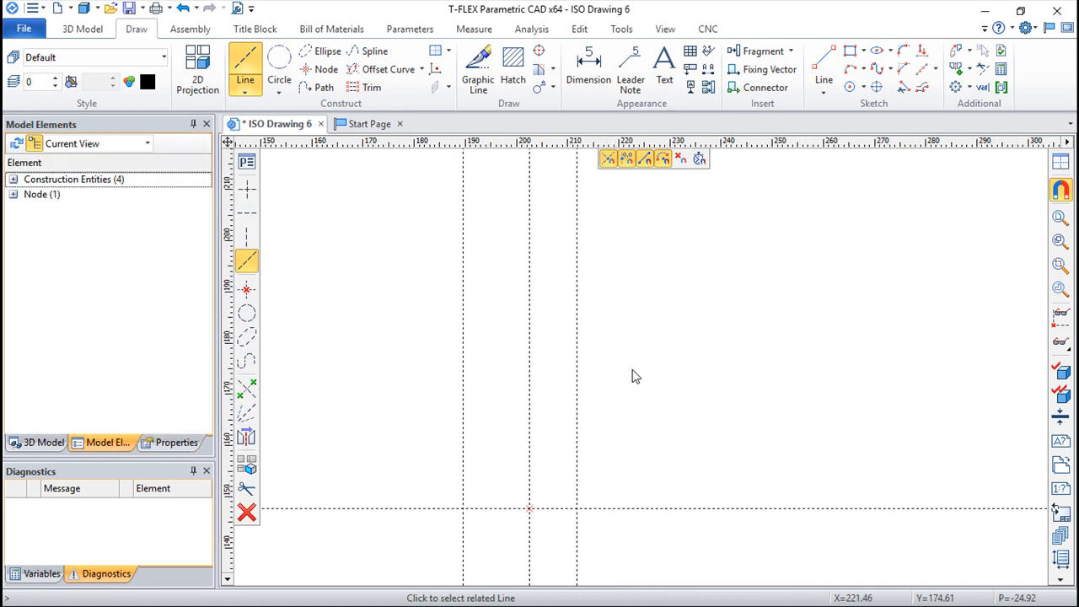
{"action": "middle_click_drag", "start_coordinate": [623, 372], "coordinate": [702, 340]}
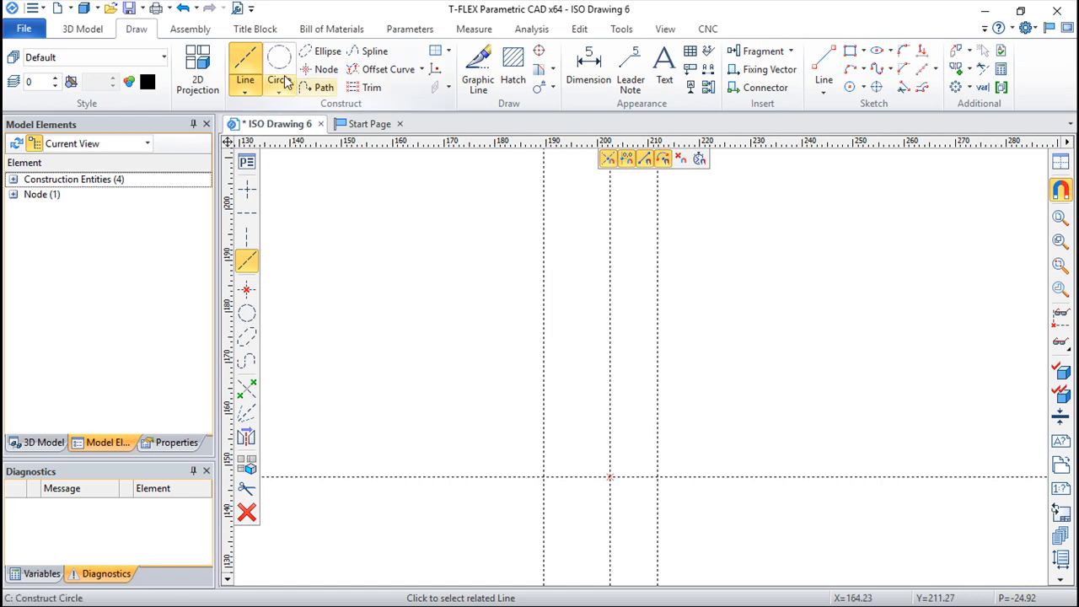
{"action": "left_click", "coordinate": [715, 484]}
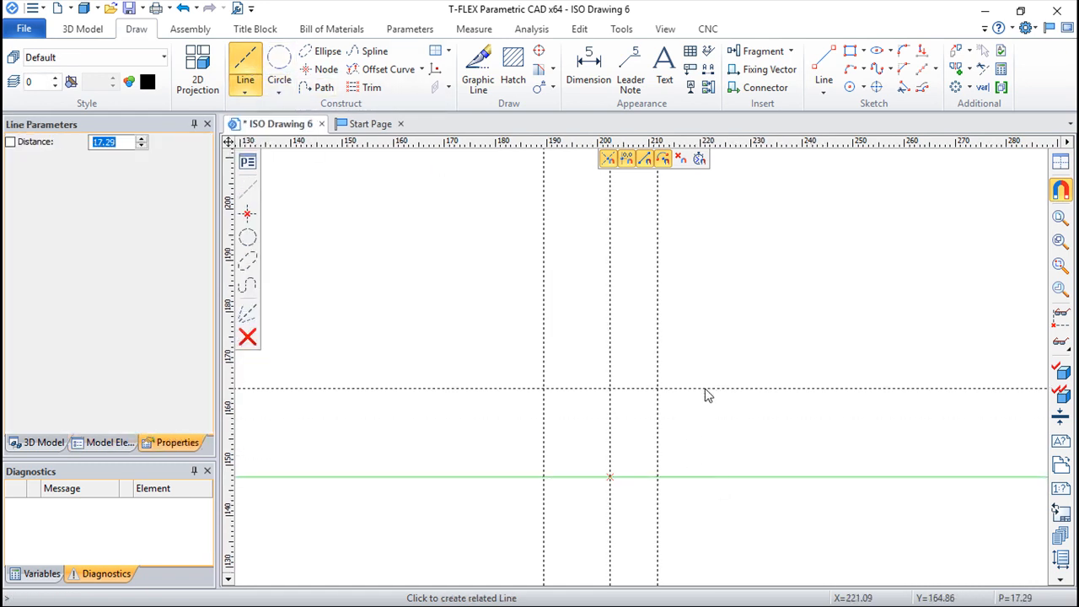
{"action": "left_click", "coordinate": [702, 393]}
{"action": "left_click", "coordinate": [284, 58]}
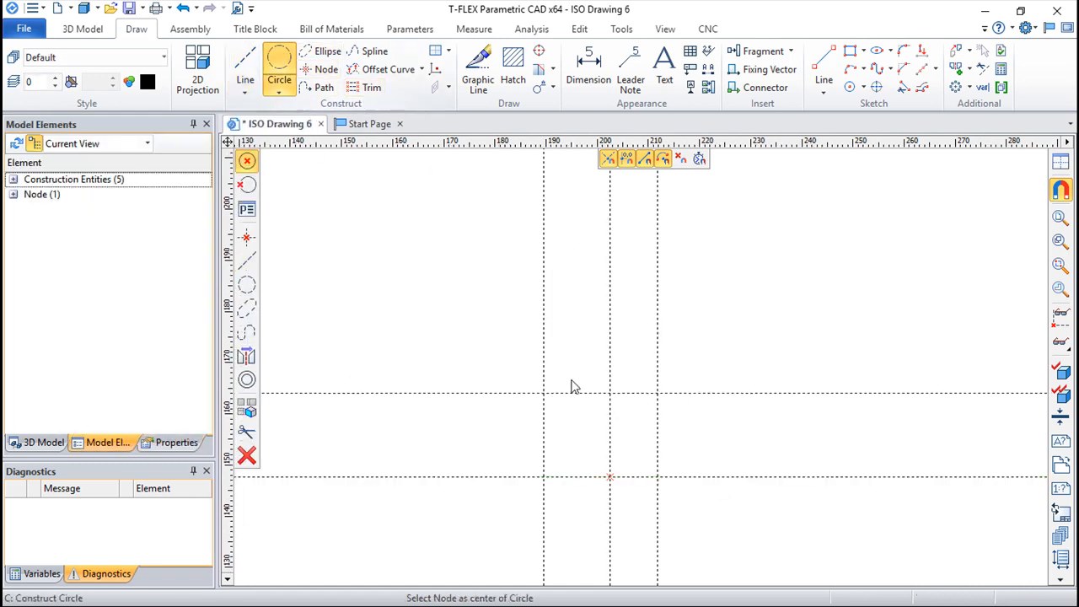
{"action": "left_click", "coordinate": [611, 394]}
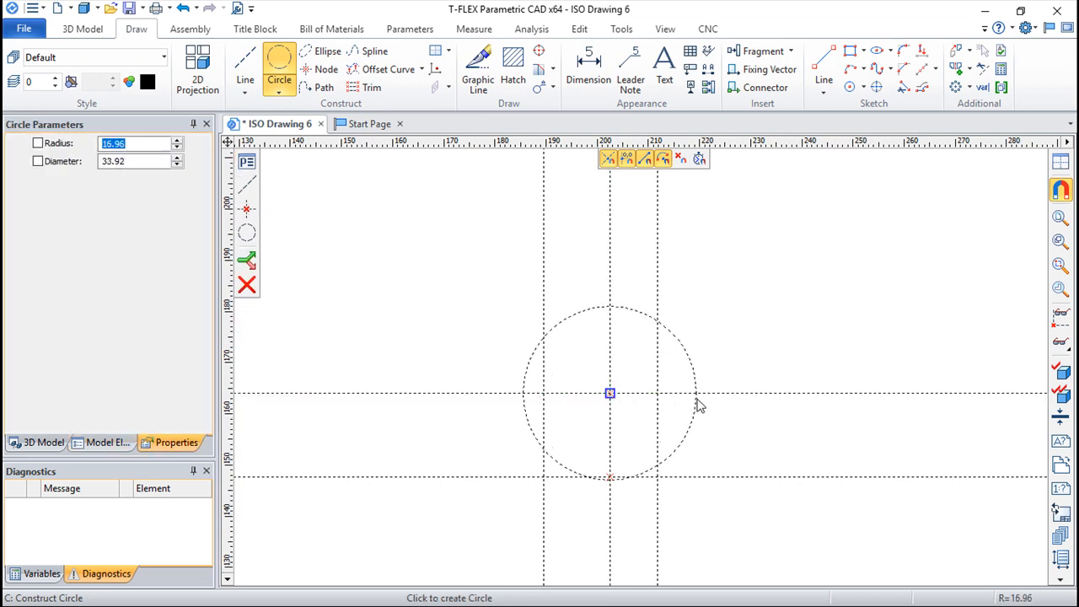
{"action": "key", "text": "Escape"}
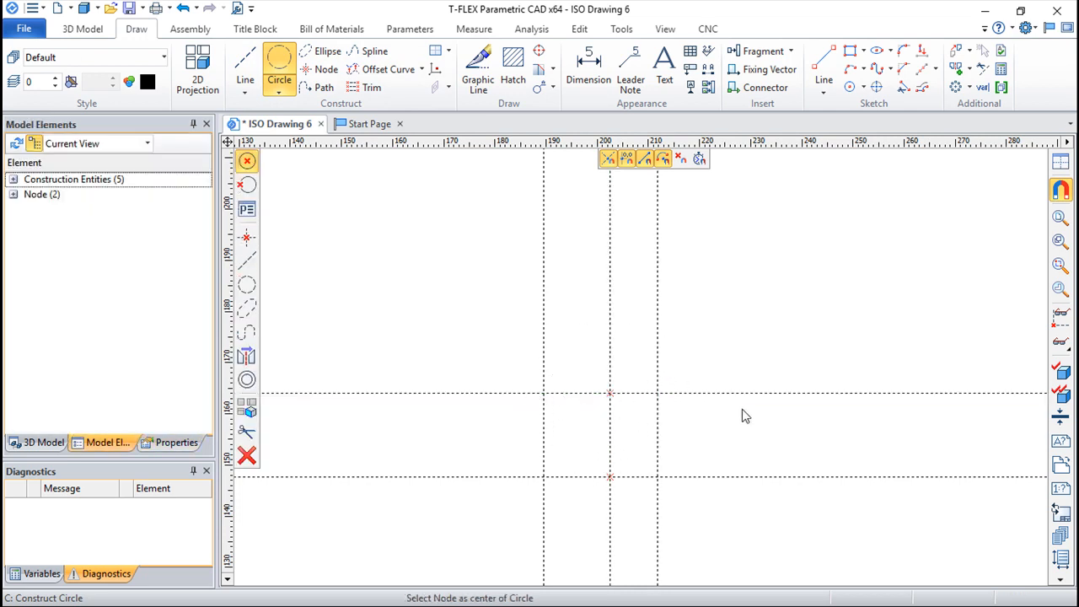
Construct a horizontal line parallel to the upper horizontal line, about 11 mm above it
{"action": "left_click", "coordinate": [246, 66]}
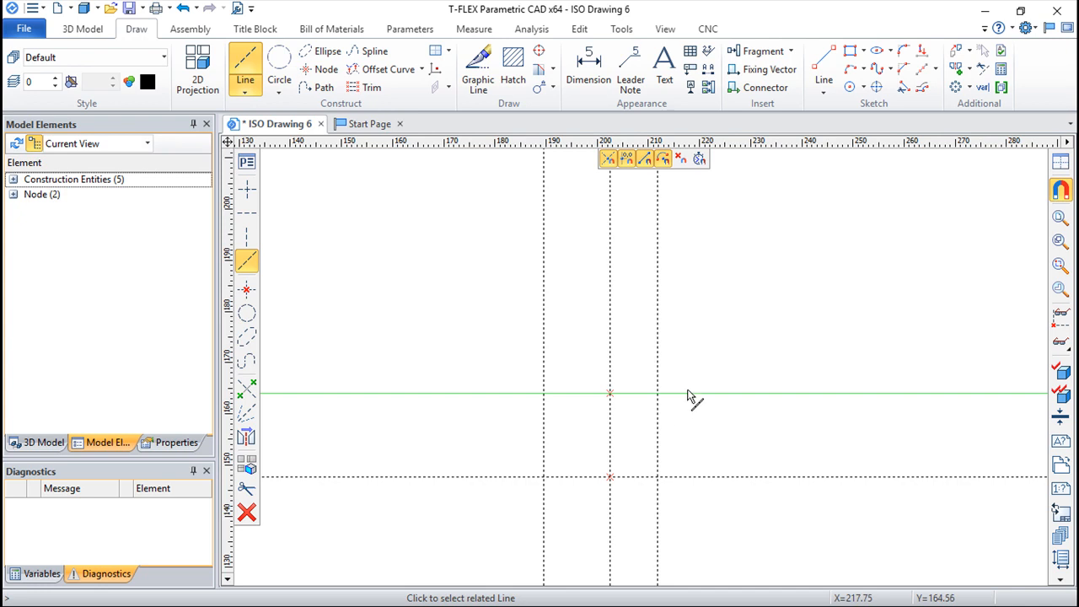
{"action": "left_click", "coordinate": [687, 396]}
{"action": "left_click", "coordinate": [727, 353]}
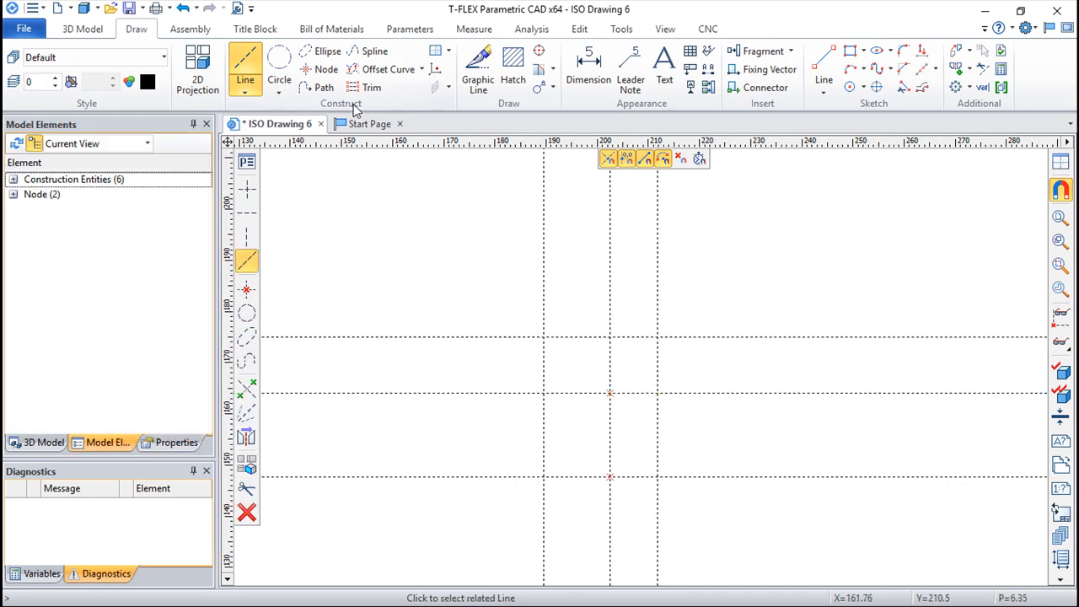
Construct a circle centred where the topmost horizontal crosses the vertical centreline, reaching the left vertical line, with about 13 mm radius
{"action": "left_click", "coordinate": [285, 69]}
{"action": "left_click", "coordinate": [610, 337]}
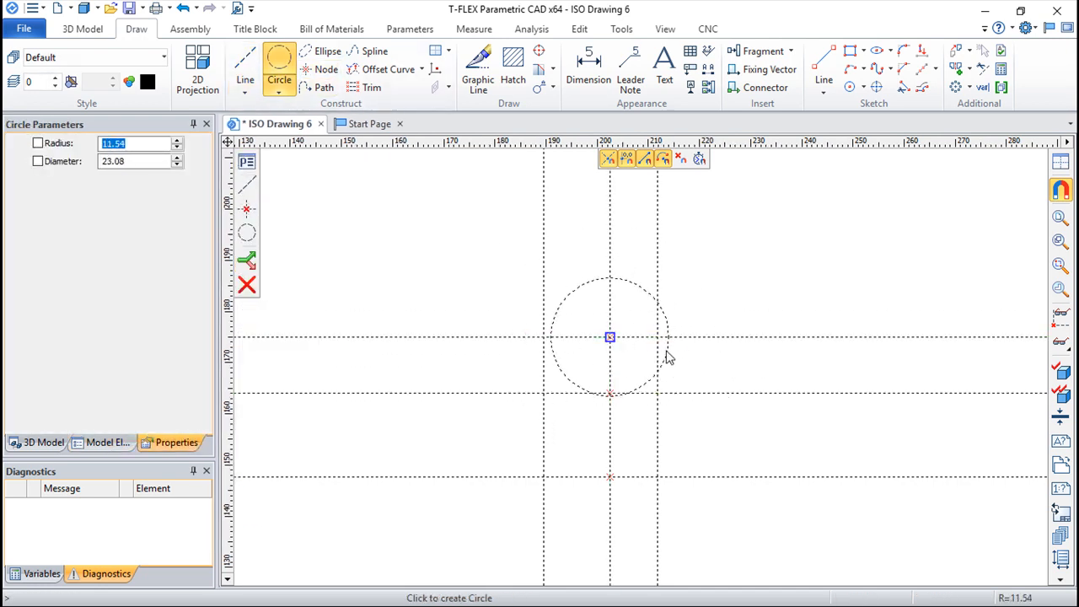
{"action": "left_click", "coordinate": [540, 338]}
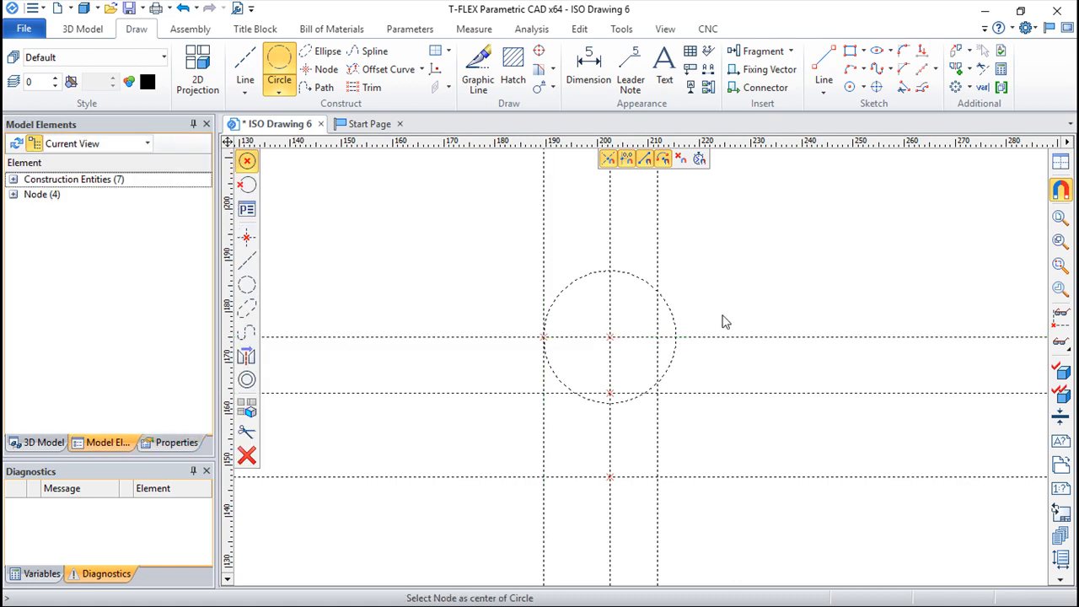
{"action": "scroll", "coordinate": [728, 323], "scroll_direction": "up", "scroll_amount": 2}
{"action": "scroll", "coordinate": [706, 284], "scroll_direction": "down", "scroll_amount": 2}
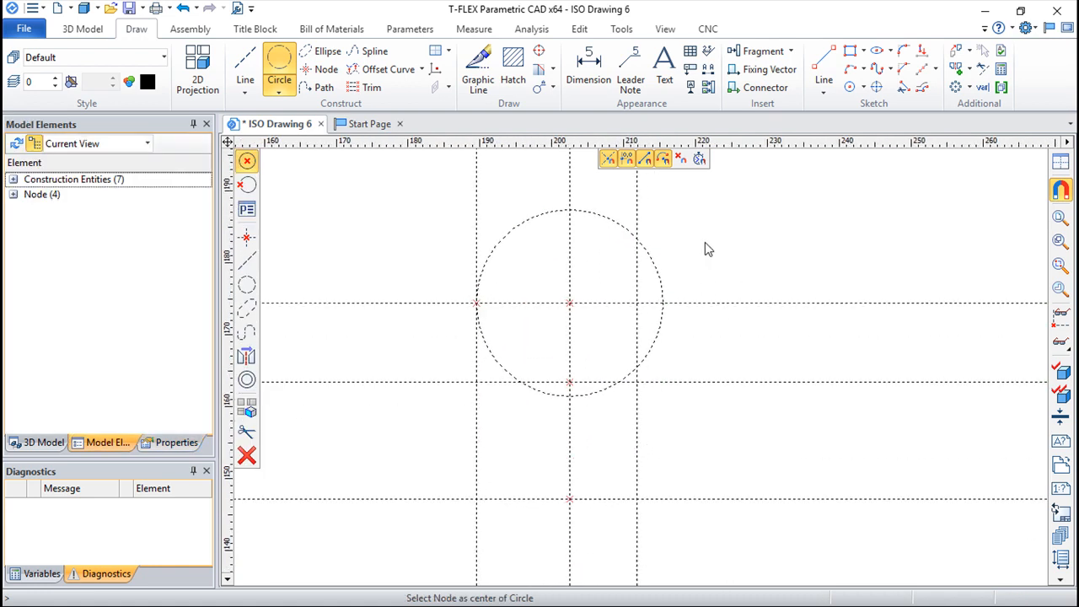
Construct another vertical line parallel to the vertical centreline, about 11 mm to its right
{"action": "left_click", "coordinate": [250, 63]}
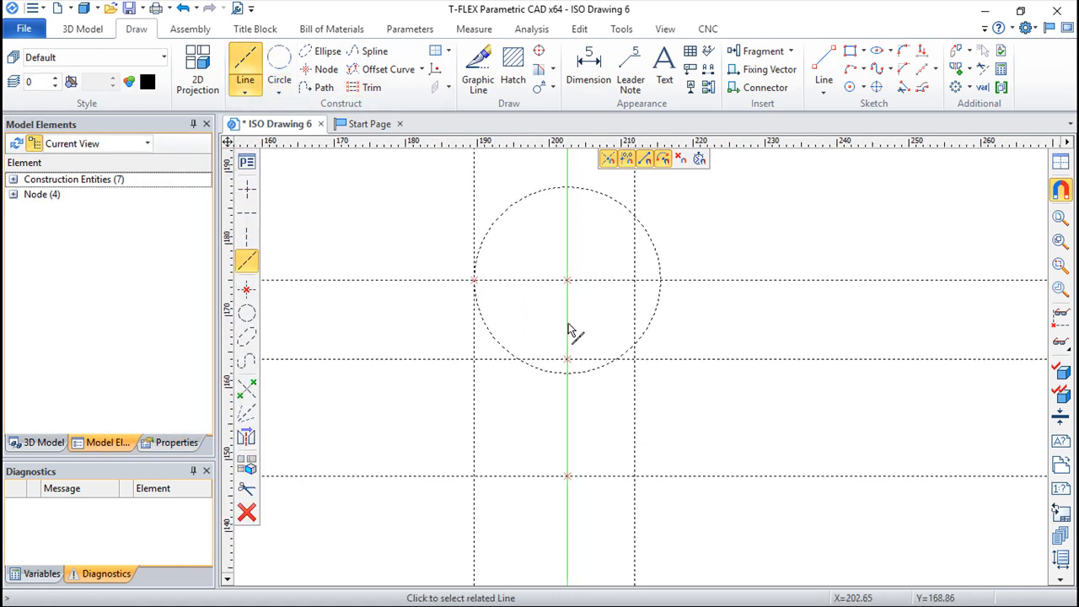
{"action": "left_click", "coordinate": [569, 334]}
{"action": "left_click", "coordinate": [650, 362]}
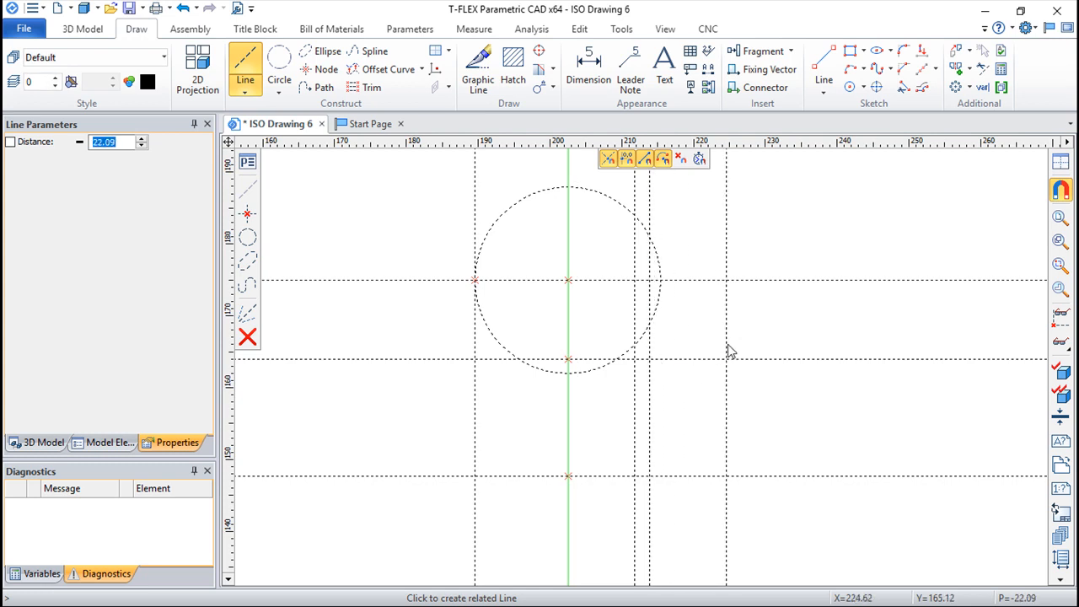
{"action": "key", "text": "Escape"}
Draw a closed continuous graphic-line outline along the left vertical, the lowest horizontal, the nearer right vertical and the circle's upper arc
{"action": "left_click", "coordinate": [473, 68]}
{"action": "left_click", "coordinate": [474, 280]}
{"action": "left_click", "coordinate": [475, 477]}
{"action": "left_click", "coordinate": [634, 478]}
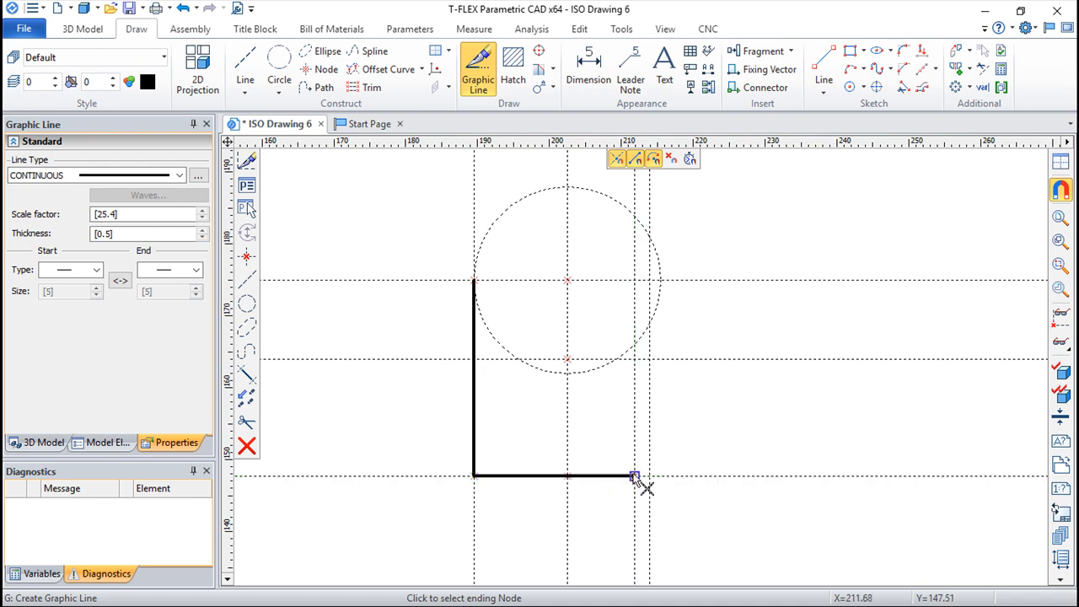
{"action": "left_click", "coordinate": [634, 216]}
{"action": "left_click", "coordinate": [582, 188]}
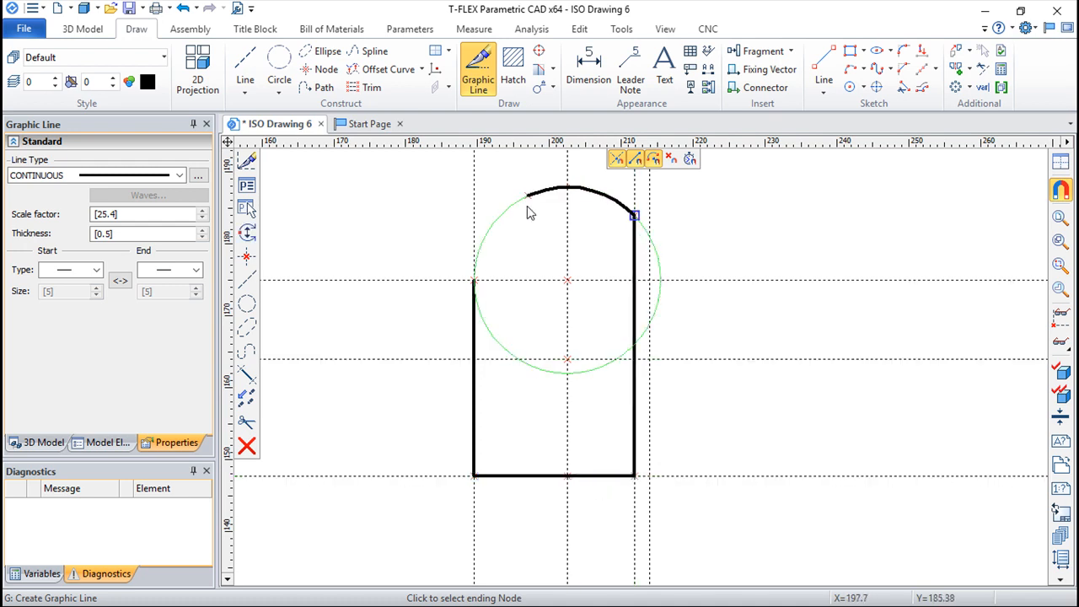
{"action": "left_click", "coordinate": [474, 280]}
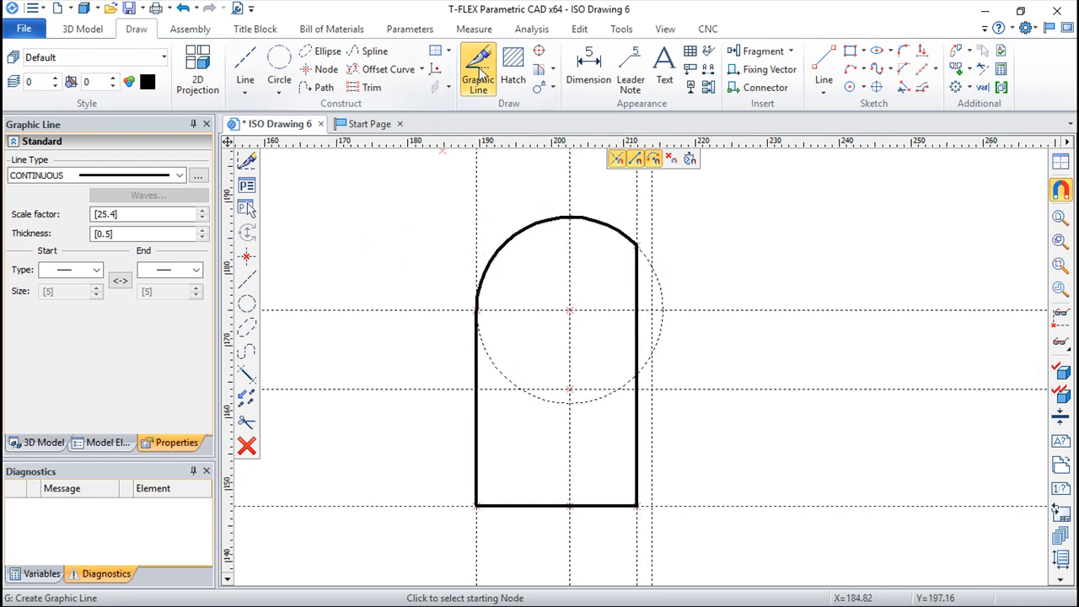
Hatch the arched outline at 45 degrees with step 3, using automatic boundary search for its contour
{"action": "left_click", "coordinate": [513, 70]}
{"action": "left_click", "coordinate": [543, 289]}
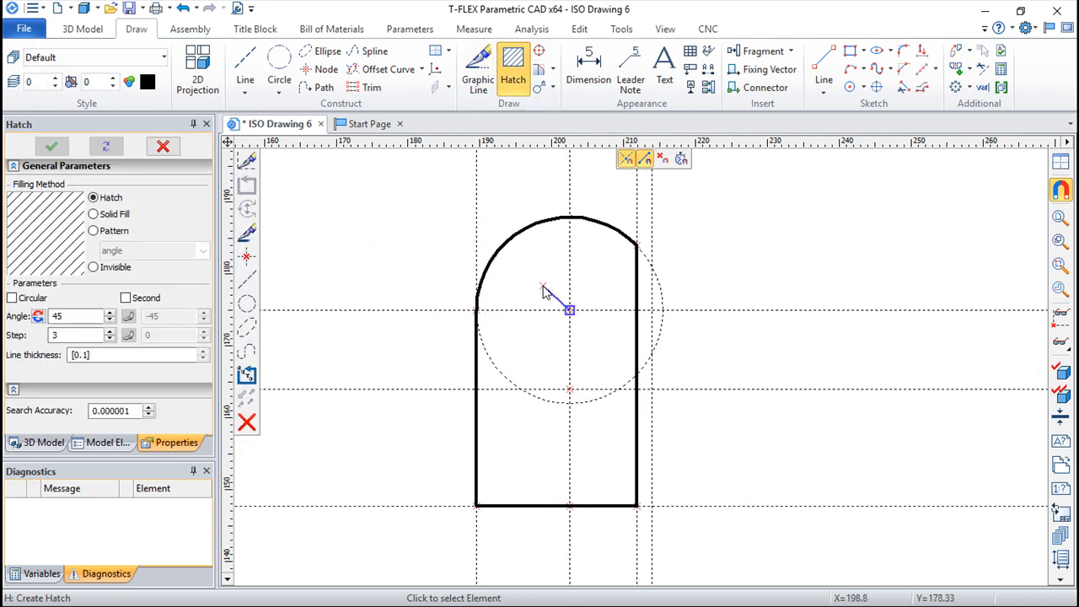
{"action": "key", "text": "Escape"}
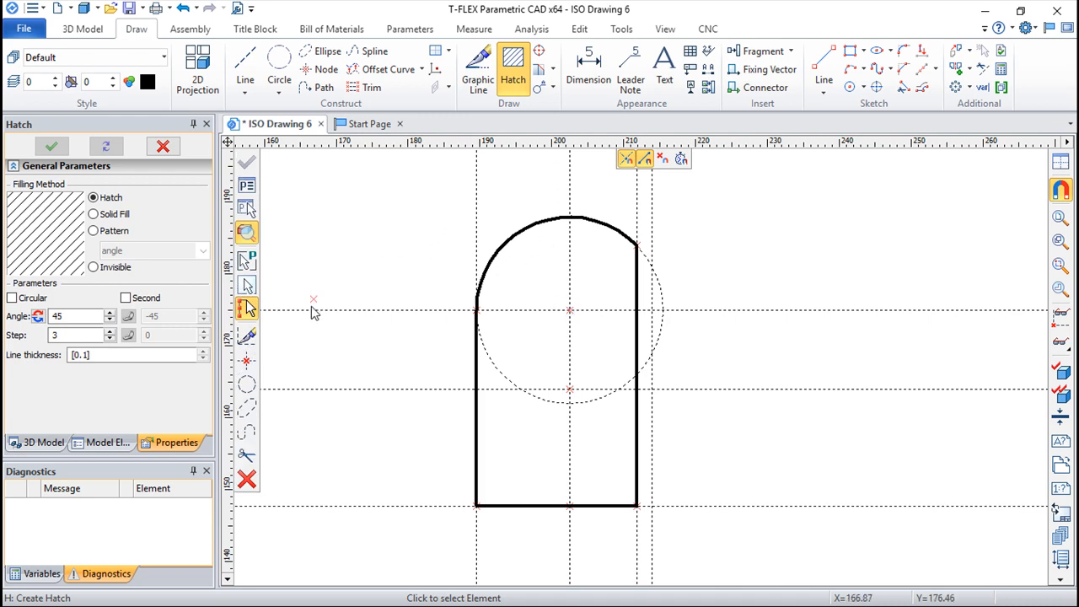
{"action": "left_click", "coordinate": [252, 287]}
{"action": "left_click", "coordinate": [532, 291]}
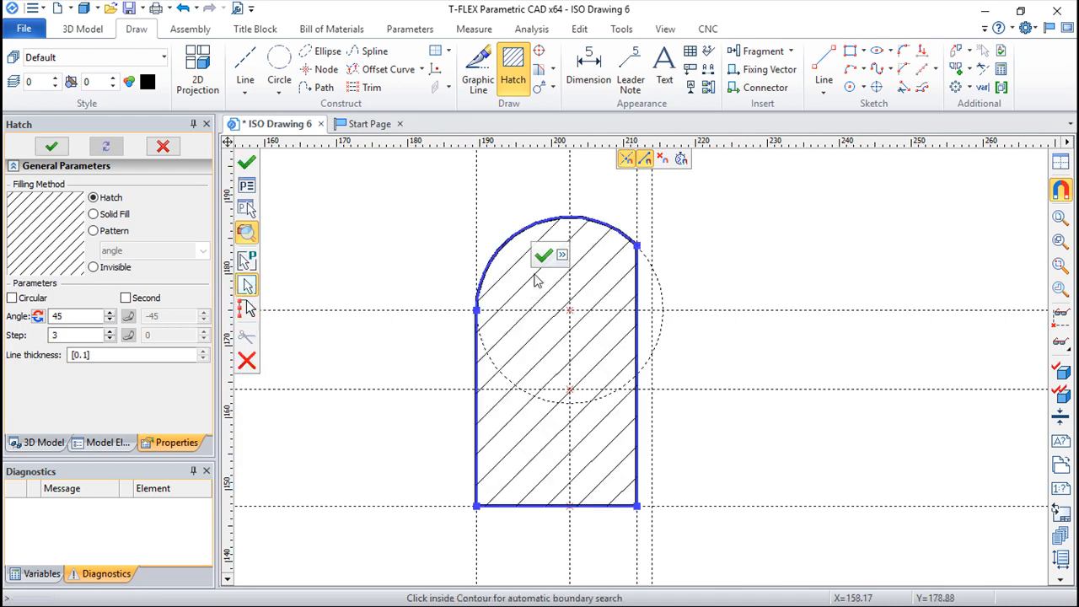
{"action": "left_click", "coordinate": [543, 254]}
{"action": "scroll", "coordinate": [818, 258], "scroll_direction": "down", "scroll_amount": 1}
{"action": "middle_click_drag", "start_coordinate": [819, 258], "coordinate": [675, 283]}
{"action": "scroll", "coordinate": [675, 282], "scroll_direction": "up", "scroll_amount": 2}
{"action": "middle_click_drag", "start_coordinate": [589, 291], "coordinate": [682, 281]}
{"action": "scroll", "coordinate": [673, 274], "scroll_direction": "up", "scroll_amount": 1}
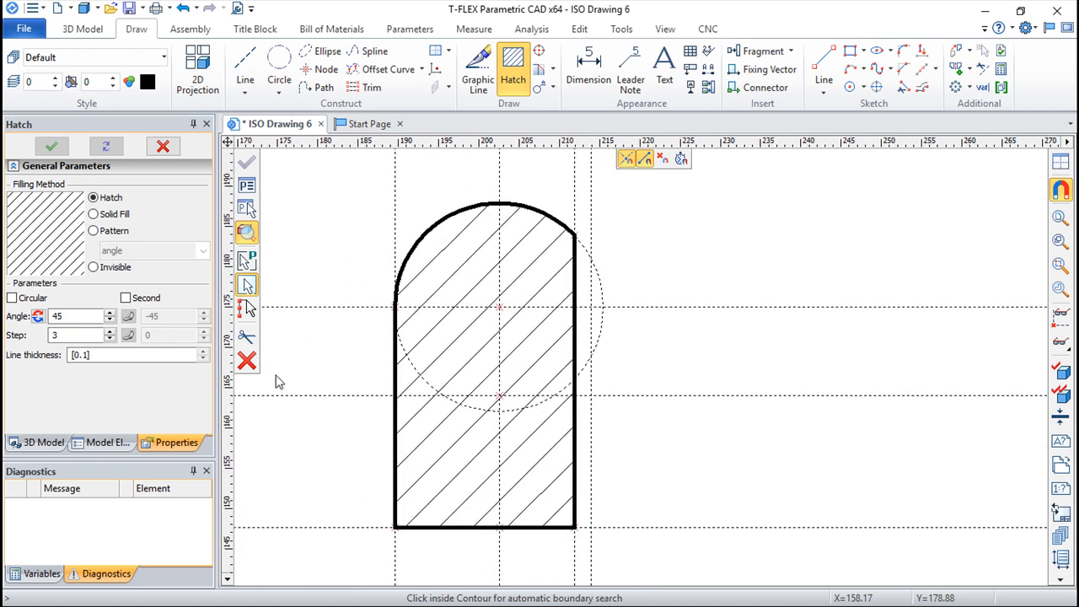
{"action": "key", "text": "Escape"}
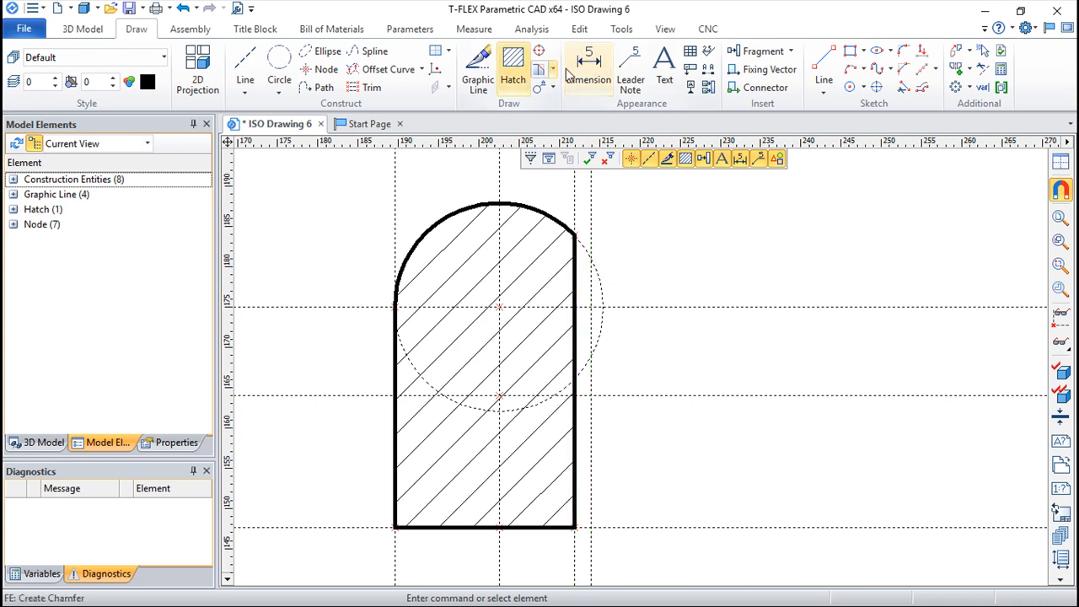
Replace the vertical construction line under the outline's right edge with the parallel vertical line just to its right
{"action": "left_click", "coordinate": [579, 29]}
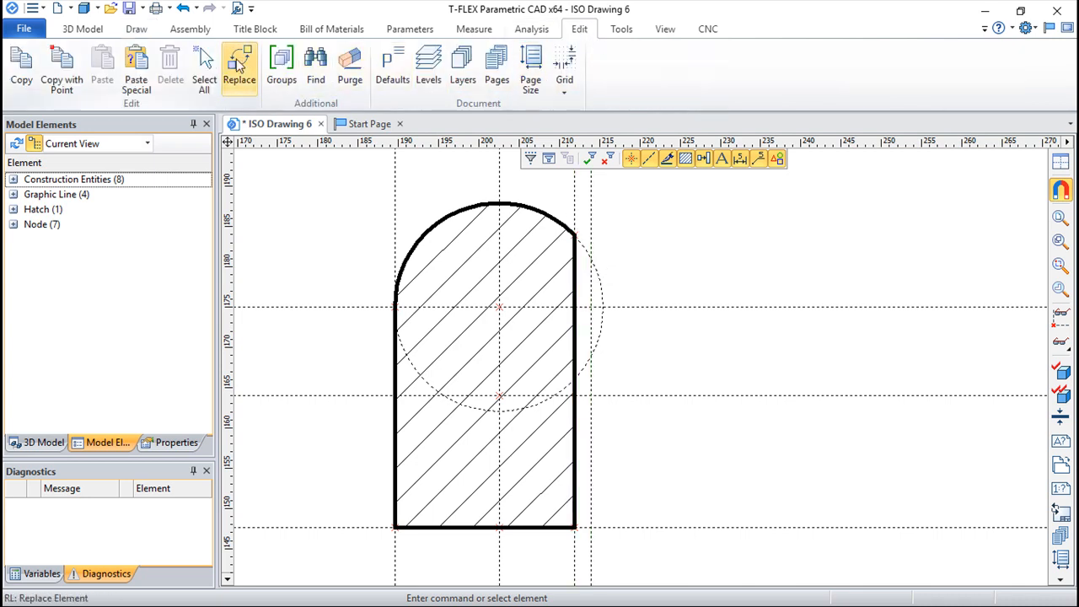
{"action": "left_click", "coordinate": [239, 68]}
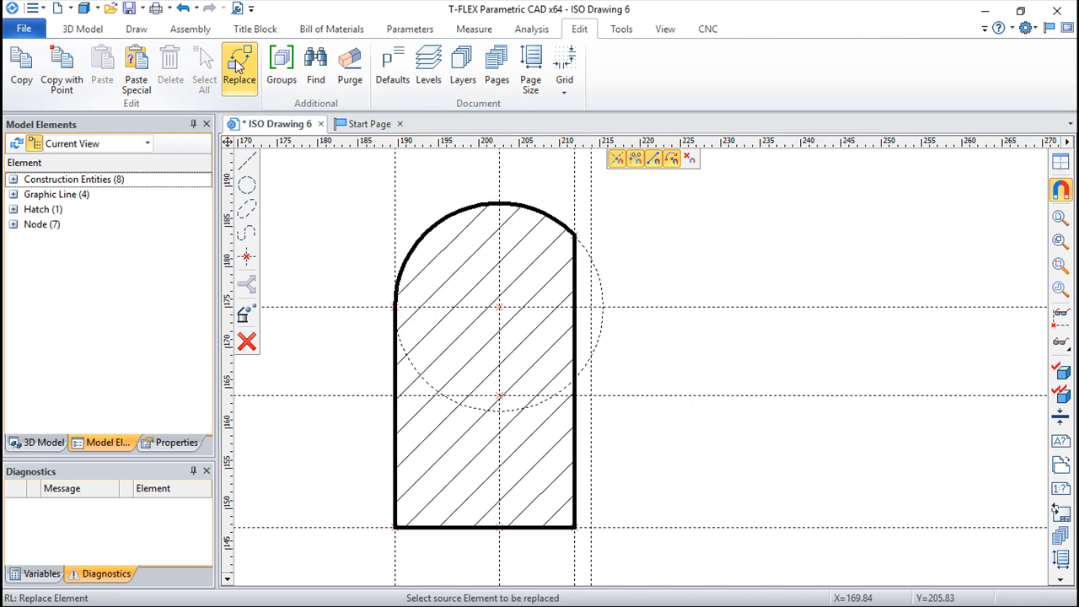
{"action": "left_click", "coordinate": [578, 211]}
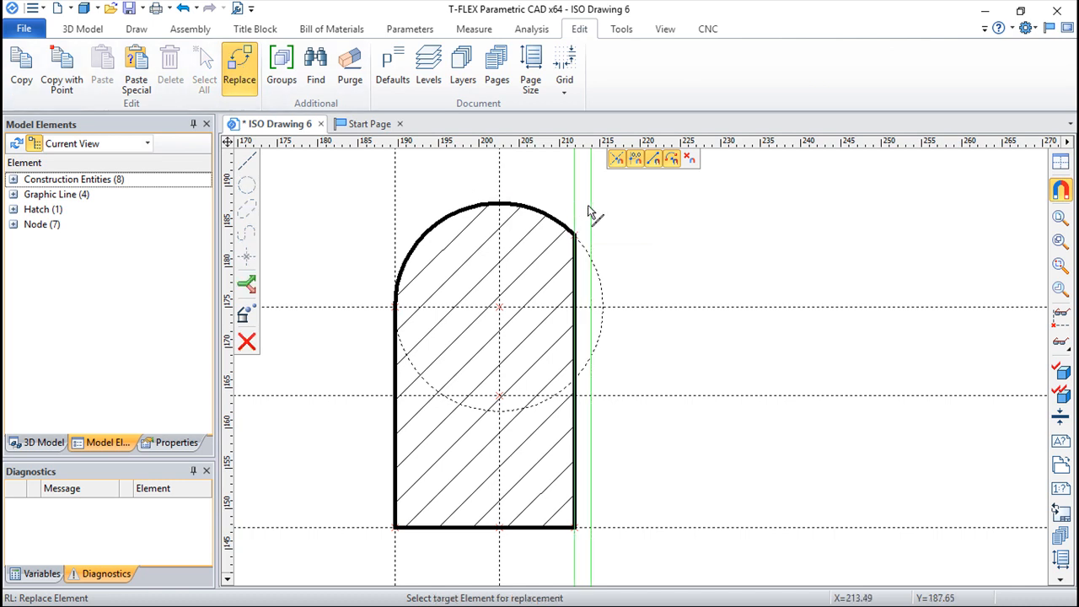
{"action": "left_click", "coordinate": [591, 215]}
{"action": "left_click", "coordinate": [601, 178]}
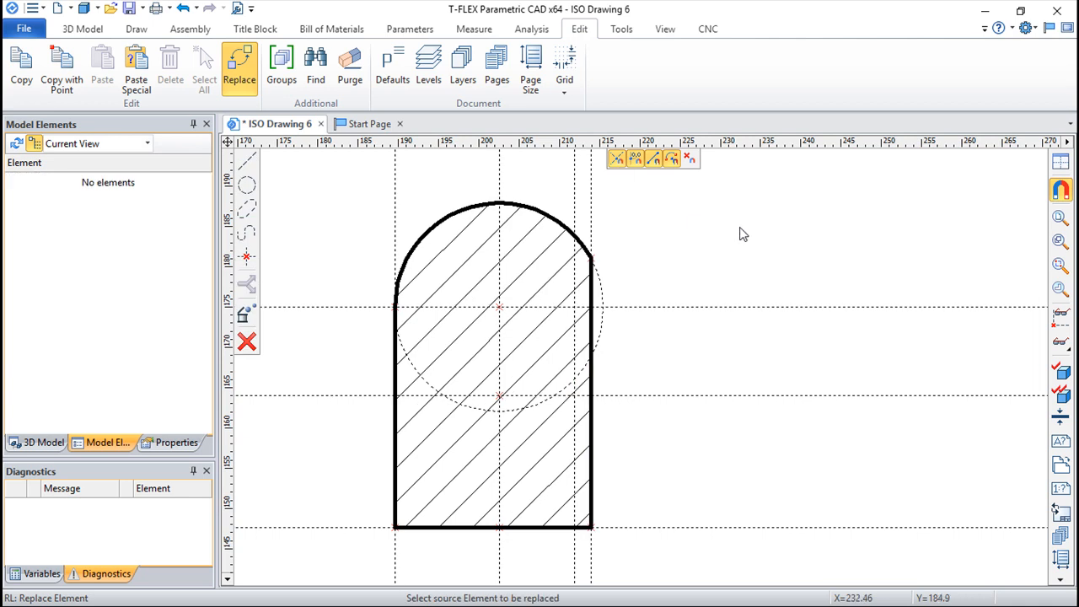
{"action": "scroll", "coordinate": [647, 257], "scroll_direction": "down", "scroll_amount": 2}
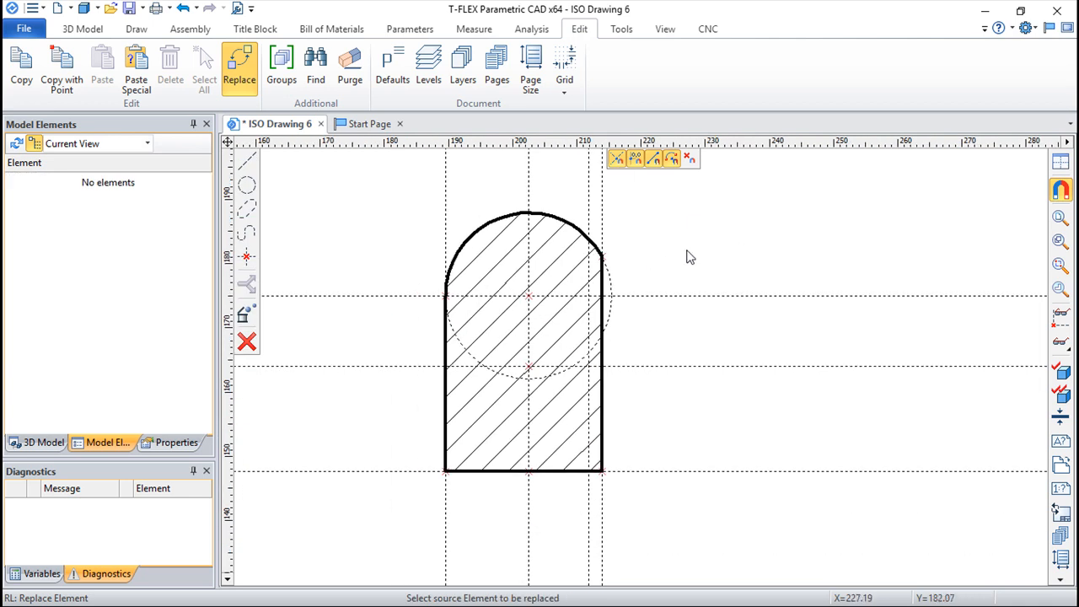
{"action": "scroll", "coordinate": [691, 257], "scroll_direction": "up", "scroll_amount": 2}
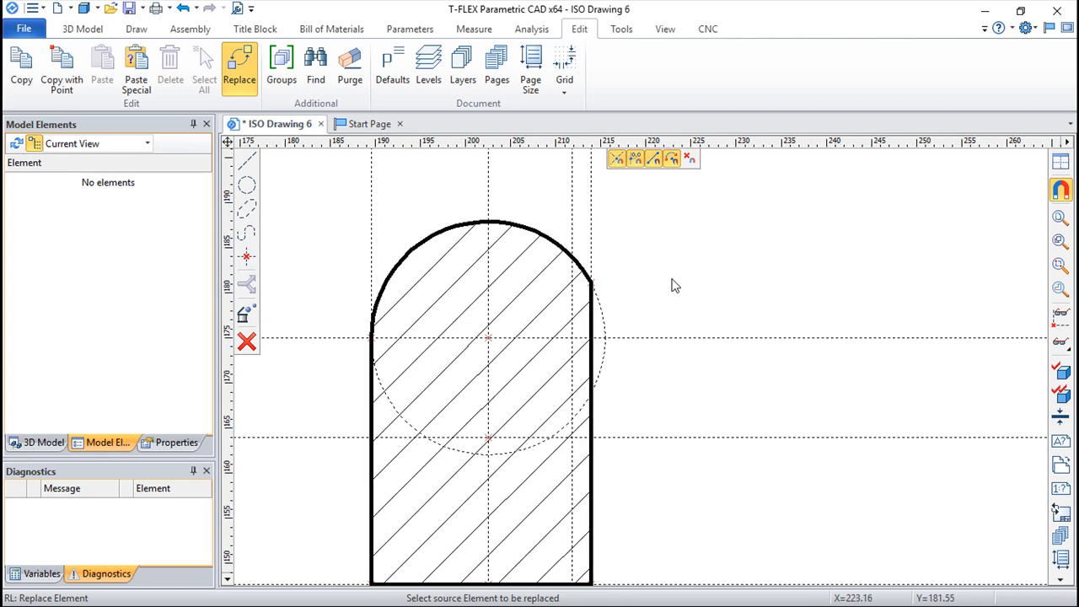
{"action": "middle_click_drag", "start_coordinate": [684, 275], "coordinate": [687, 266]}
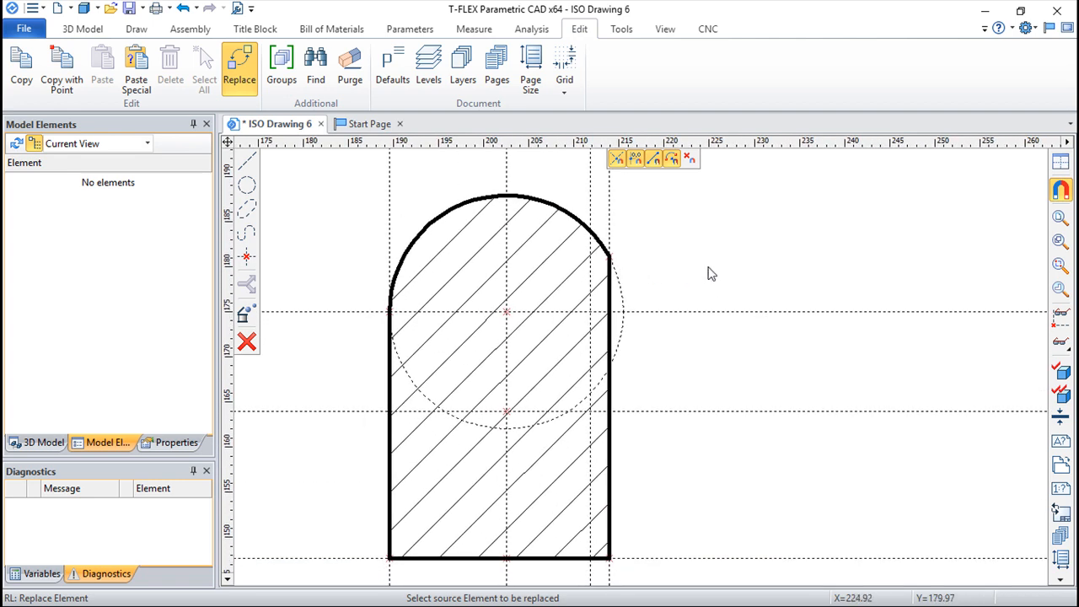
{"action": "scroll", "coordinate": [706, 273], "scroll_direction": "down", "scroll_amount": 1}
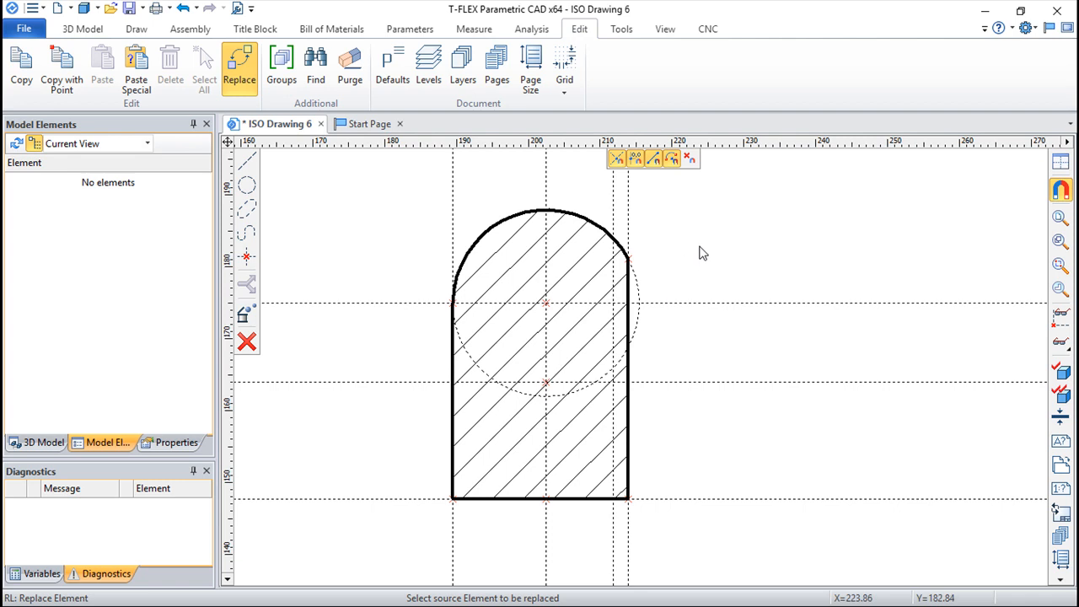
{"action": "scroll", "coordinate": [705, 255], "scroll_direction": "up", "scroll_amount": 1}
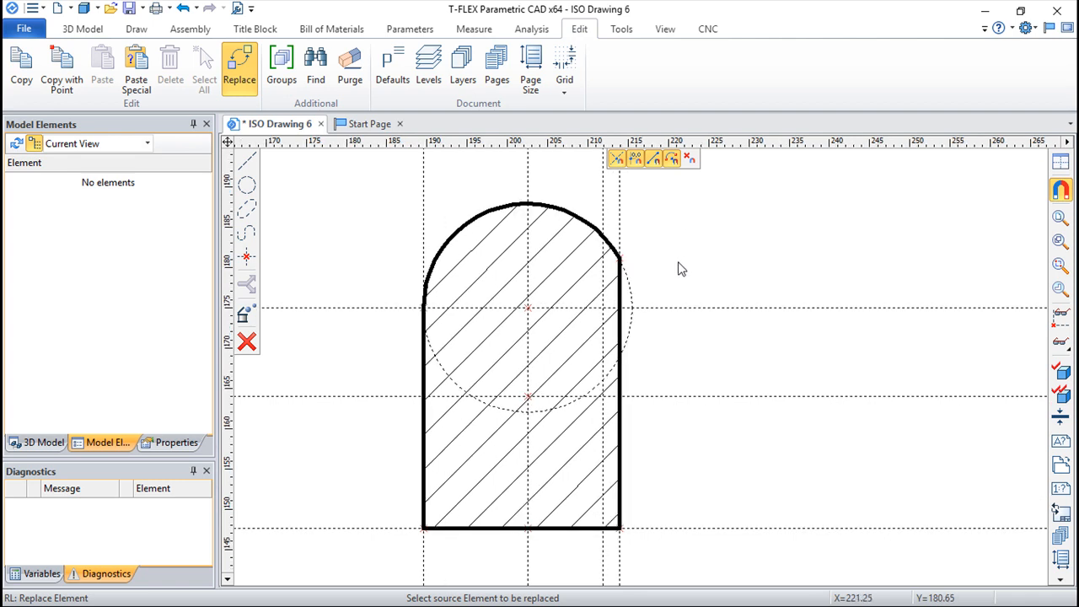